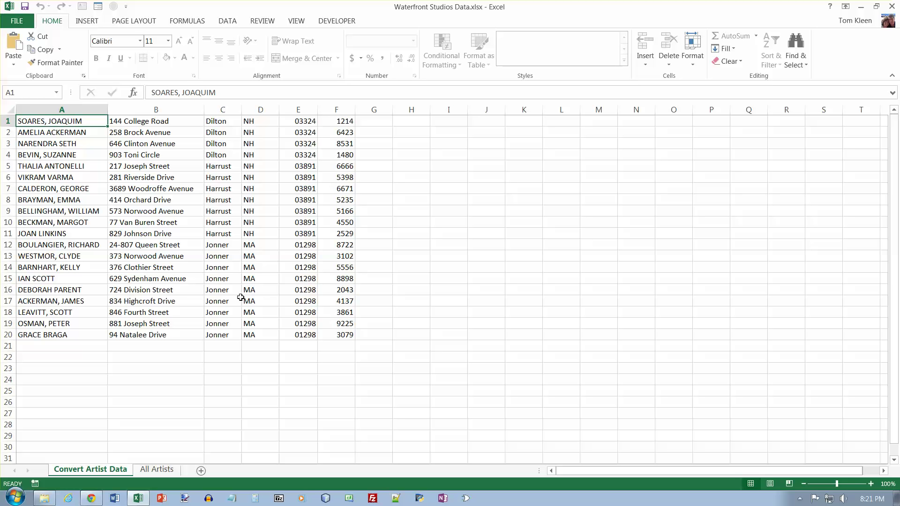
Save the workbook in Chapter10, replacing 'Data' with 'Artists-' plus the author's surname.
left_click(17, 22)
left_click(27, 125)
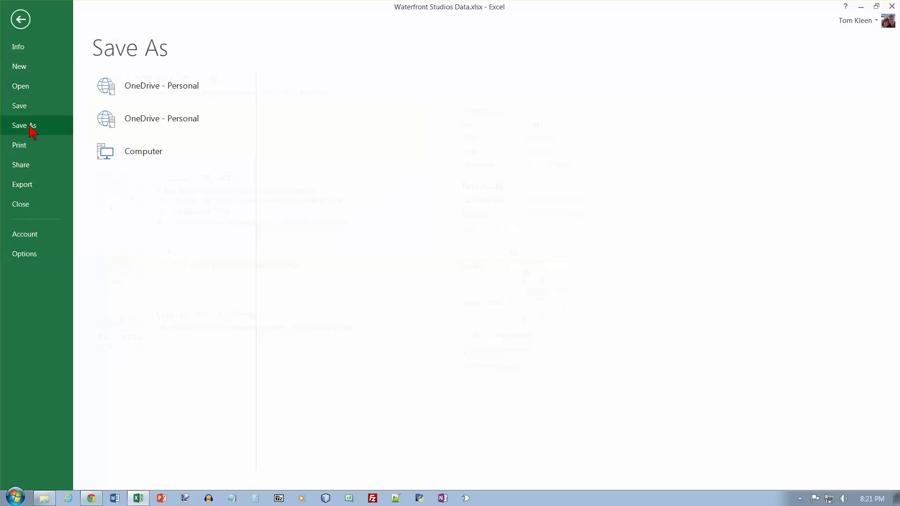
left_click(312, 139)
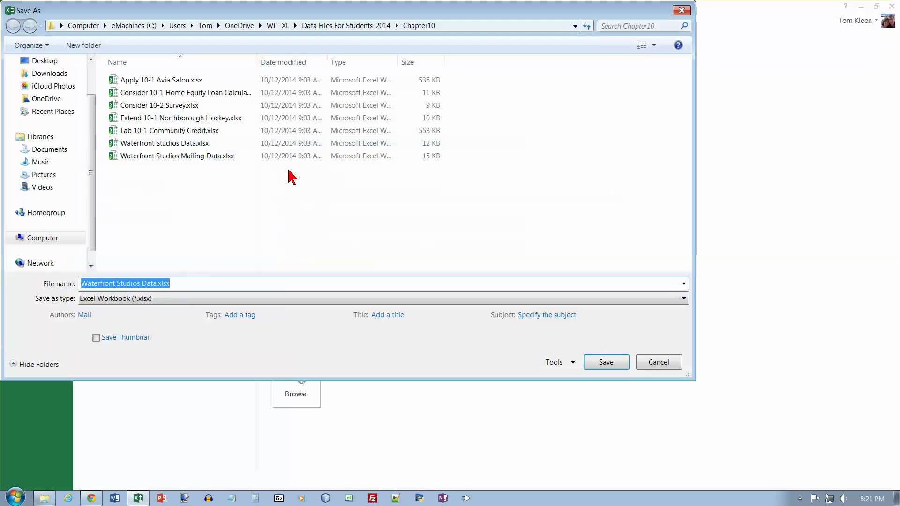
left_click(161, 283)
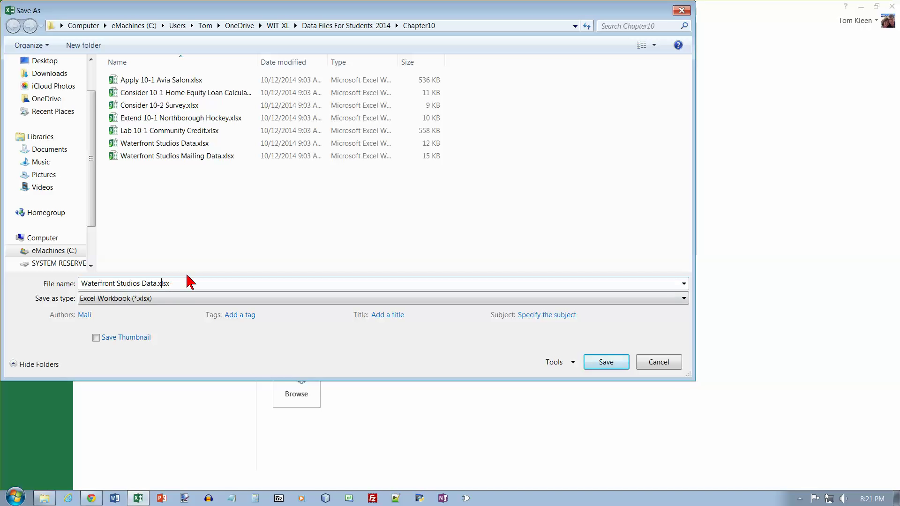
key("BackSpace")
key("BackSpace")
key("BackSpace")
key("BackSpace")
type("Artists-KLEEN")
key("ctrl+a")
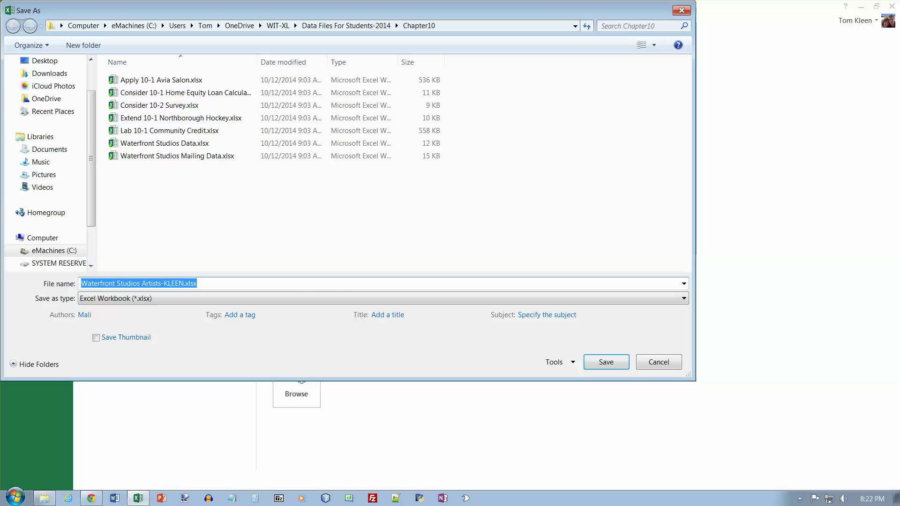
key("Return")
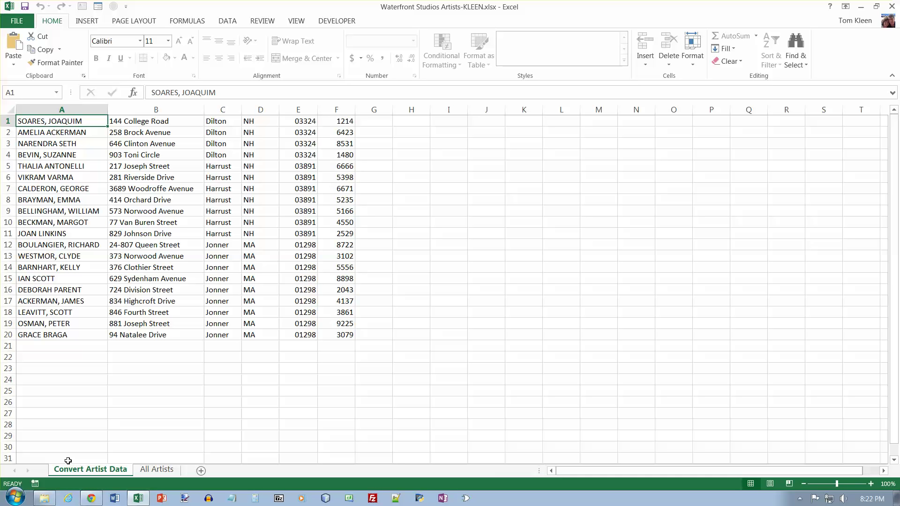
Unprotect the Convert Artist Data sheet from the REVIEW tab by entering the sheet password.
left_click(262, 21)
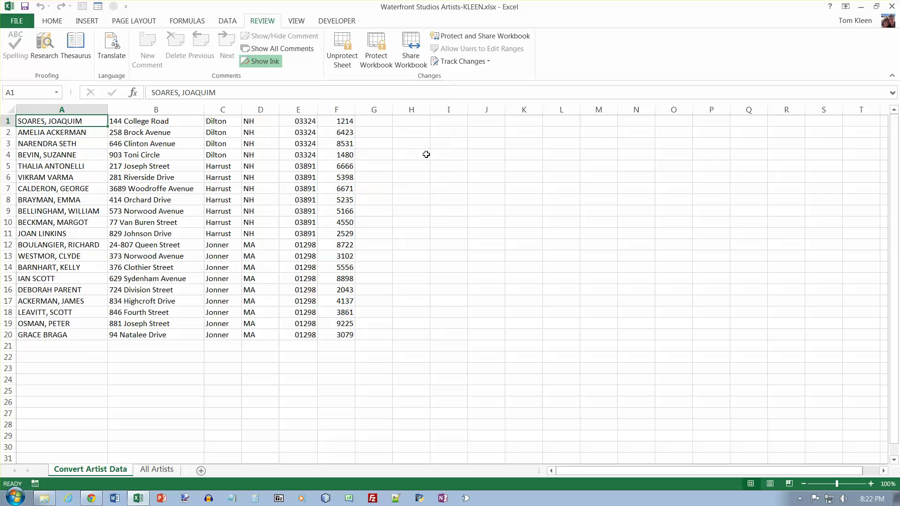
left_click(347, 50)
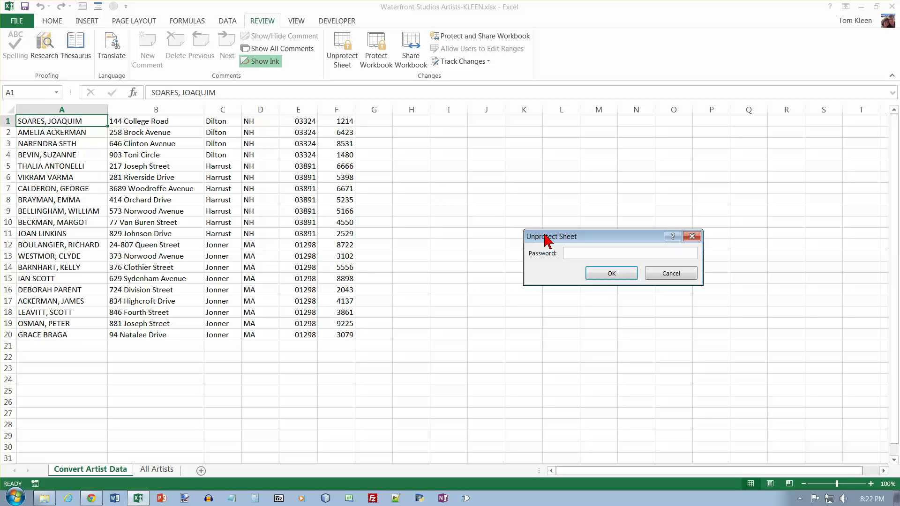
left_click_drag(547, 241, 427, 170)
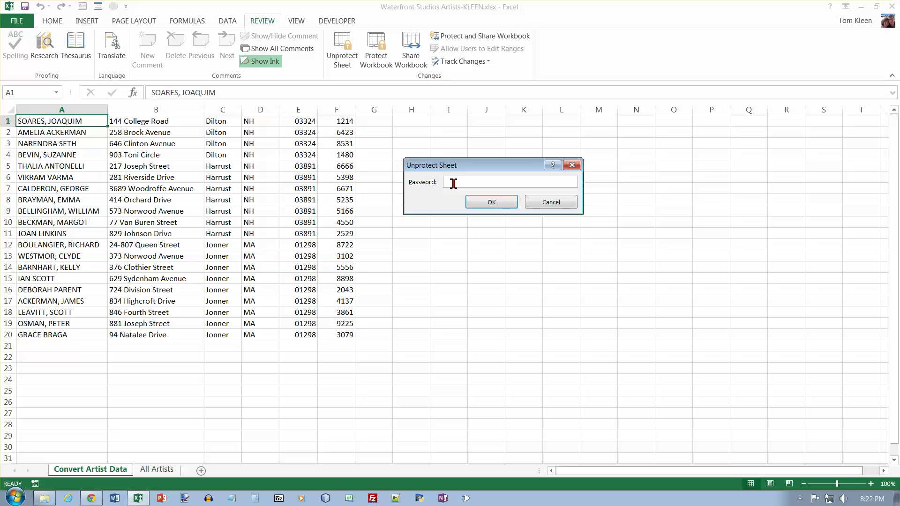
type("a******")
left_click(490, 202)
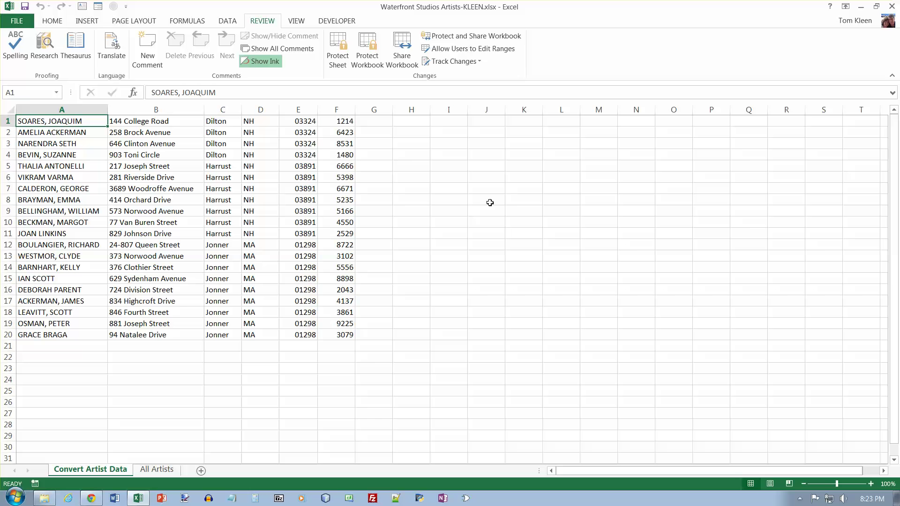
Test editing by deleting 1214 from F1 and undoing it, then show the DEVELOPER tab.
left_click(147, 122)
left_click(147, 143)
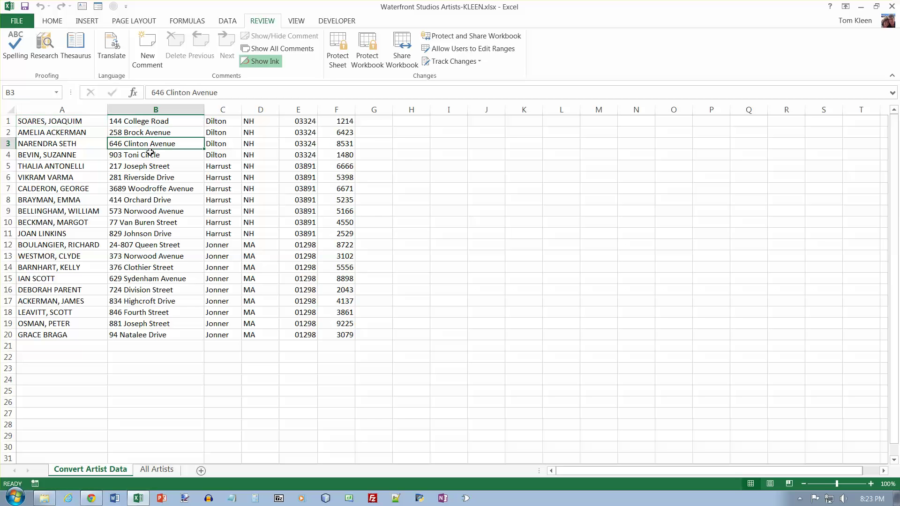
left_click(335, 122)
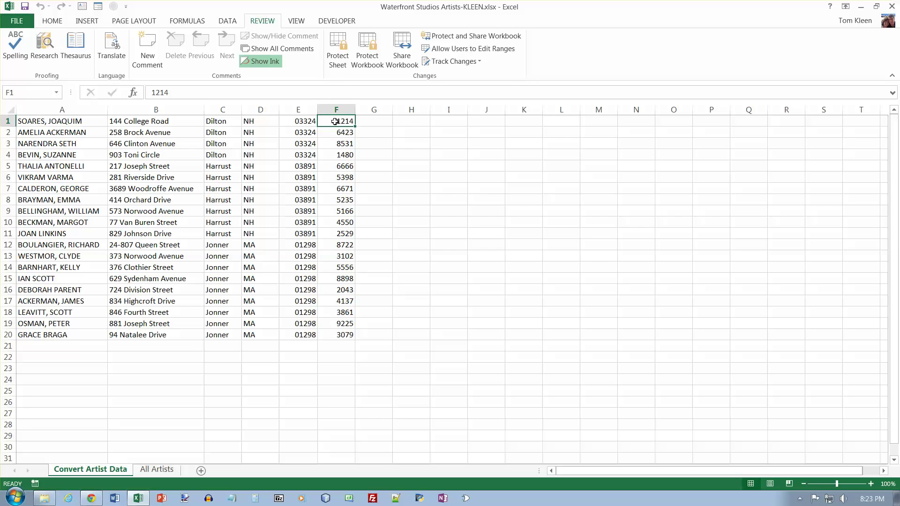
key("Delete")
left_click(40, 6)
left_click(254, 122)
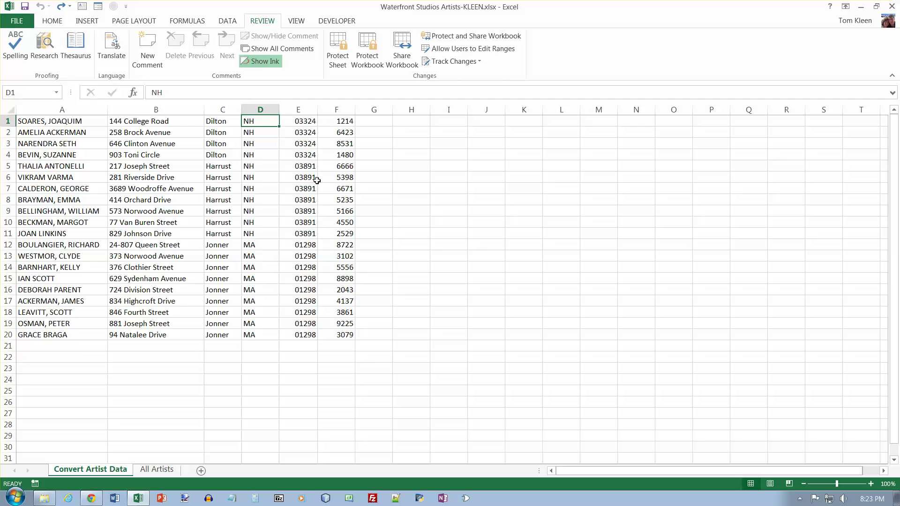
left_click(335, 22)
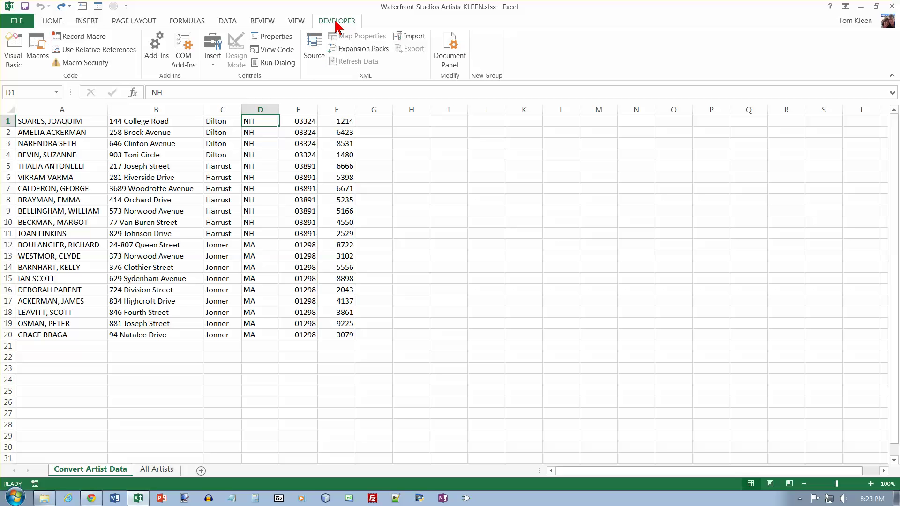
left_click(18, 21)
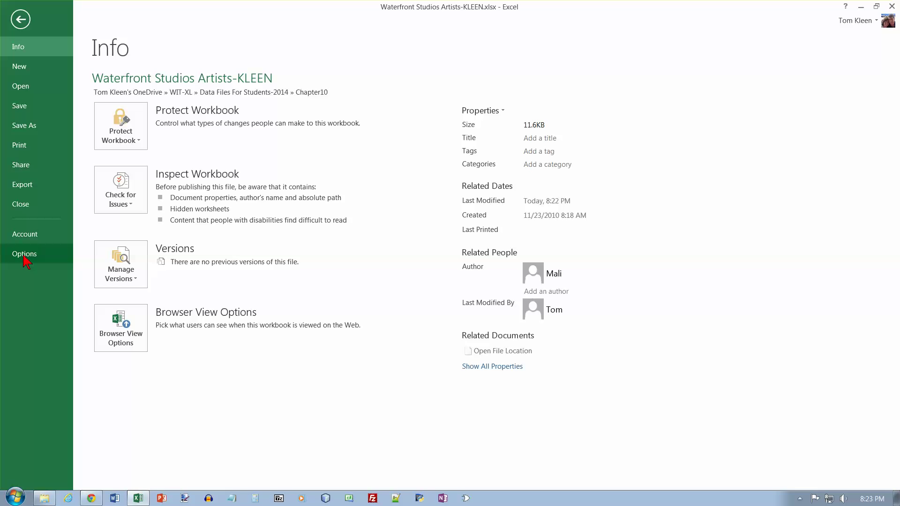
left_click(22, 256)
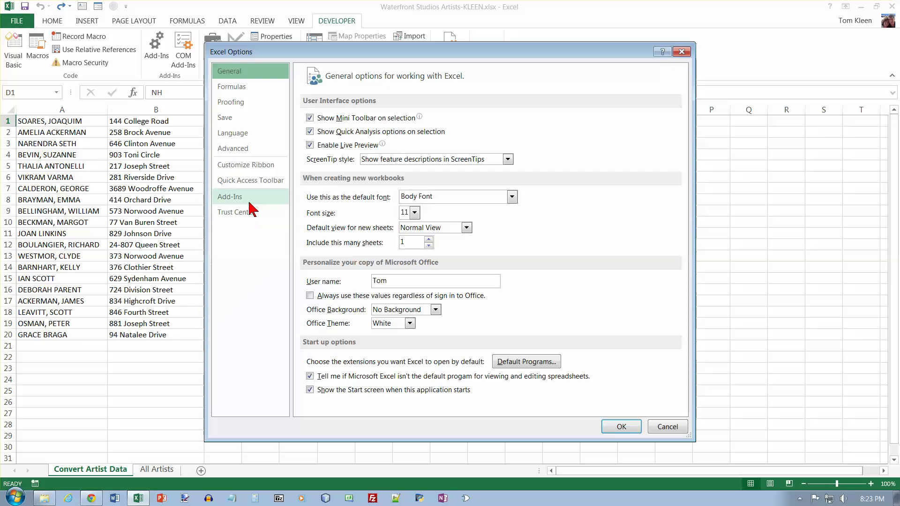
left_click(256, 166)
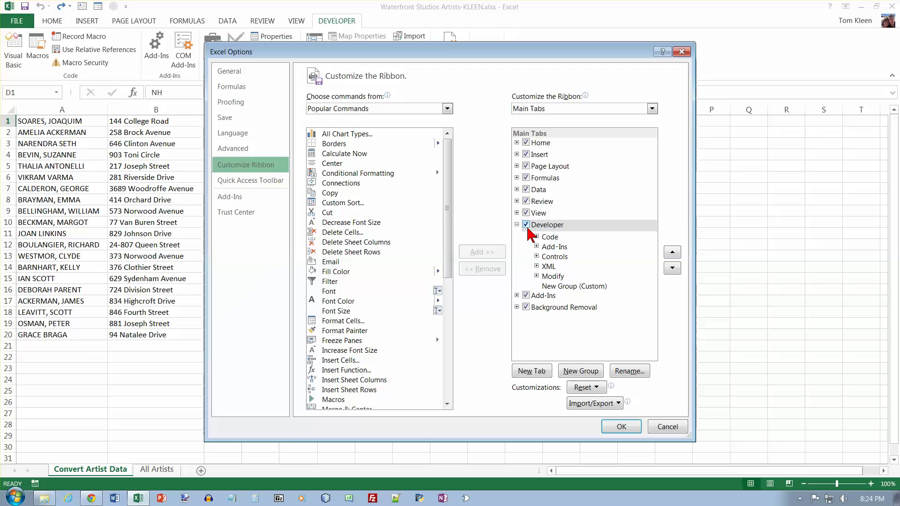
left_click(529, 227)
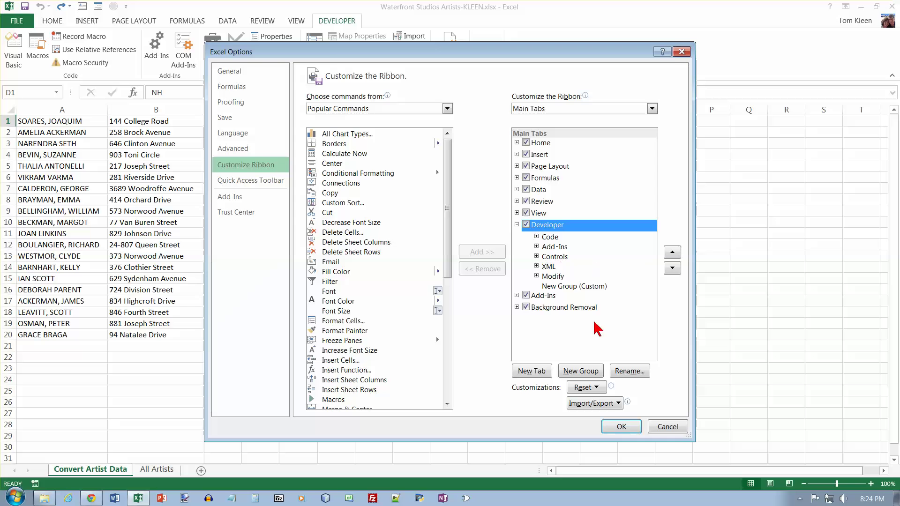
left_click(622, 426)
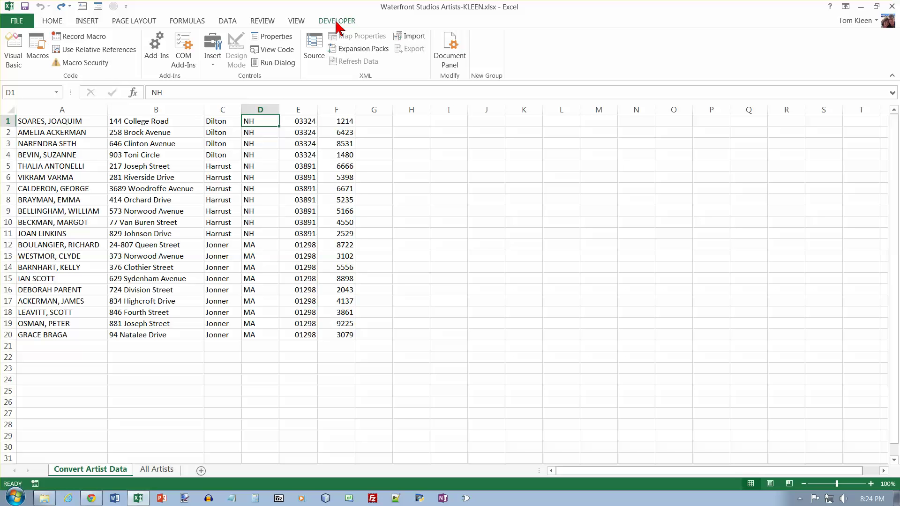
Change Macro Security to Enable all macros and apply it.
left_click(95, 73)
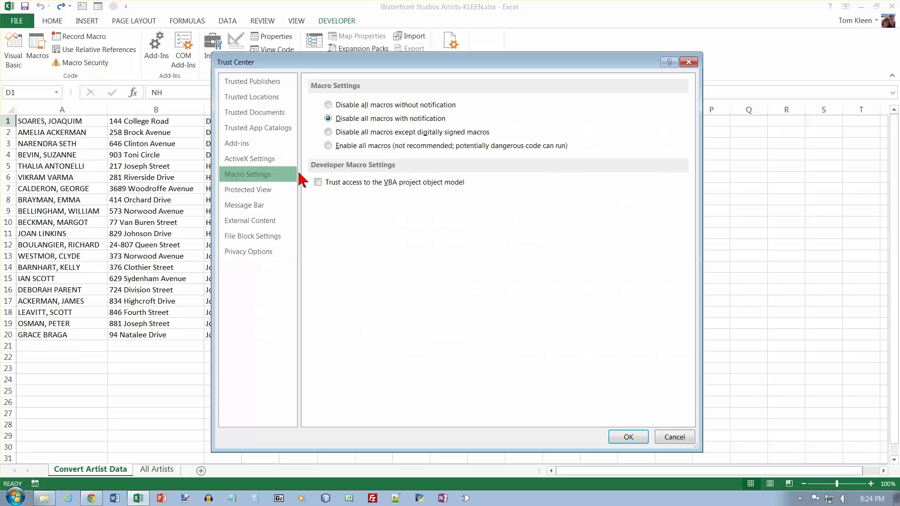
left_click(328, 145)
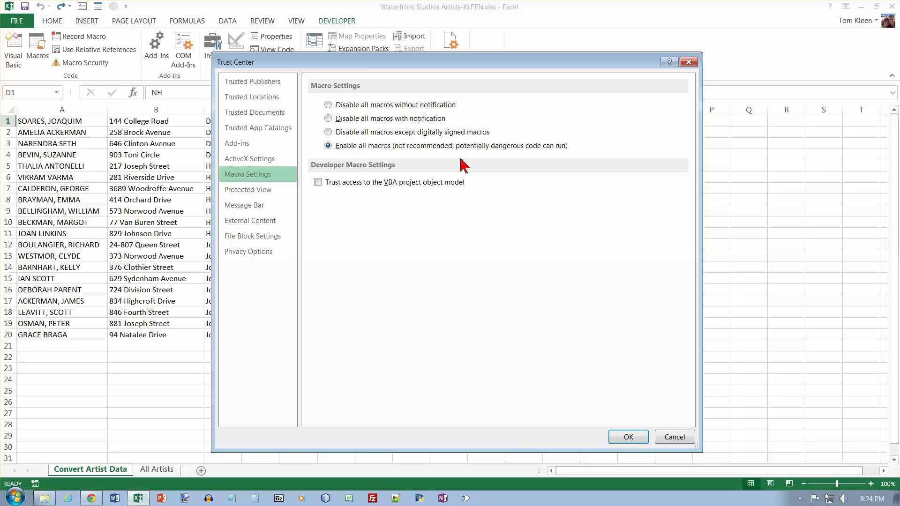
left_click(628, 438)
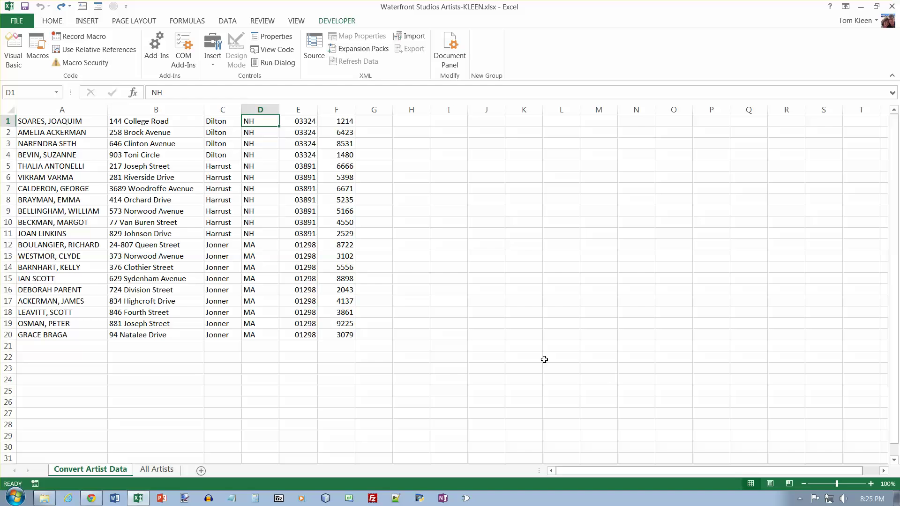
Set up Save As in Chapter10 with the Excel Macro-Enabled Workbook (*.xlsm) file type.
left_click(17, 21)
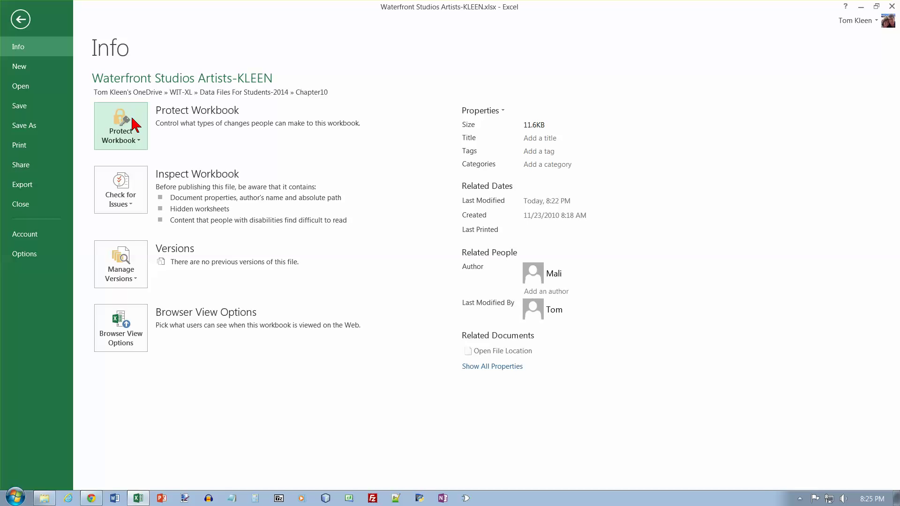
left_click(45, 133)
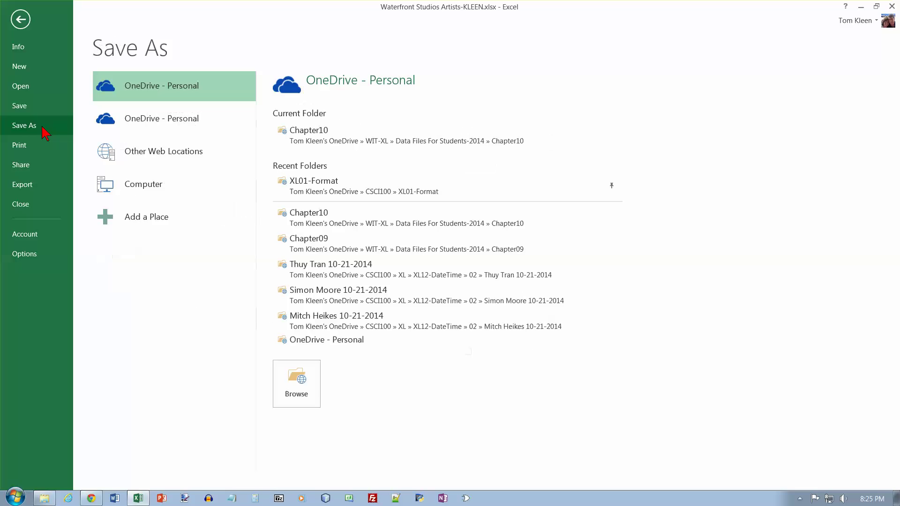
left_click(346, 139)
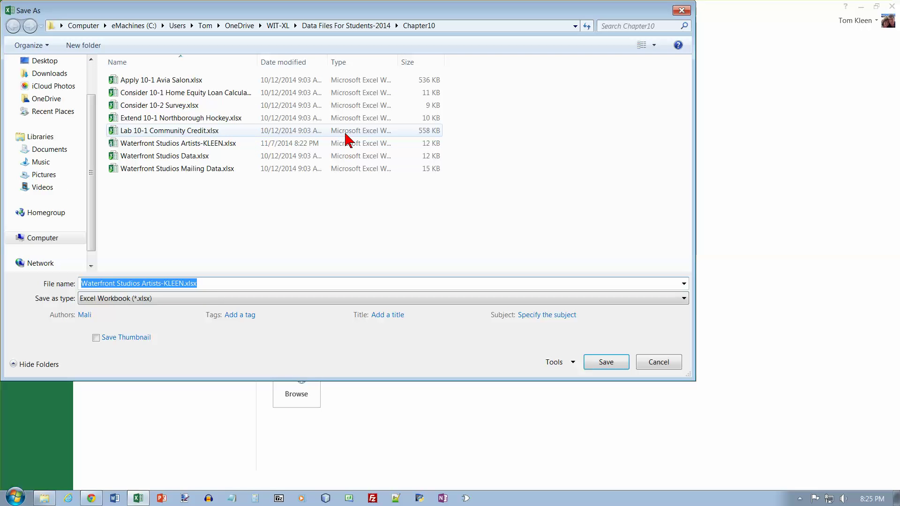
left_click(203, 298)
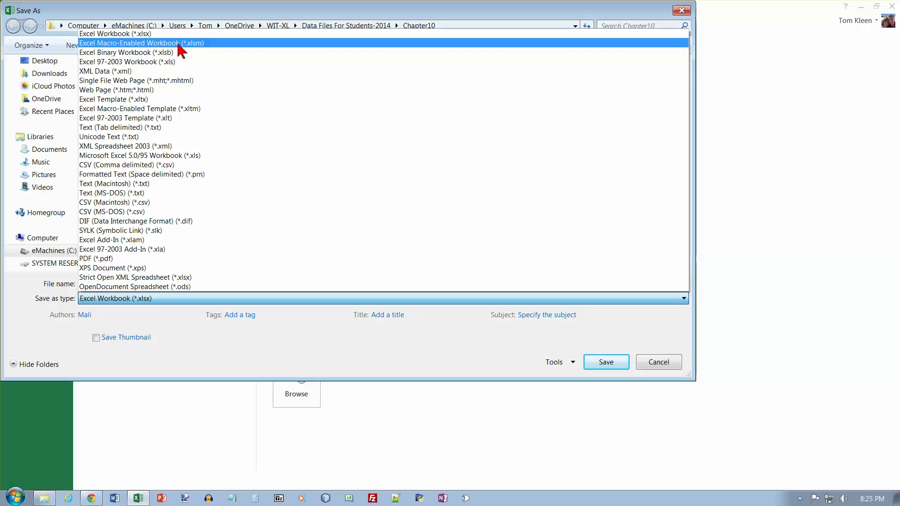
left_click(207, 44)
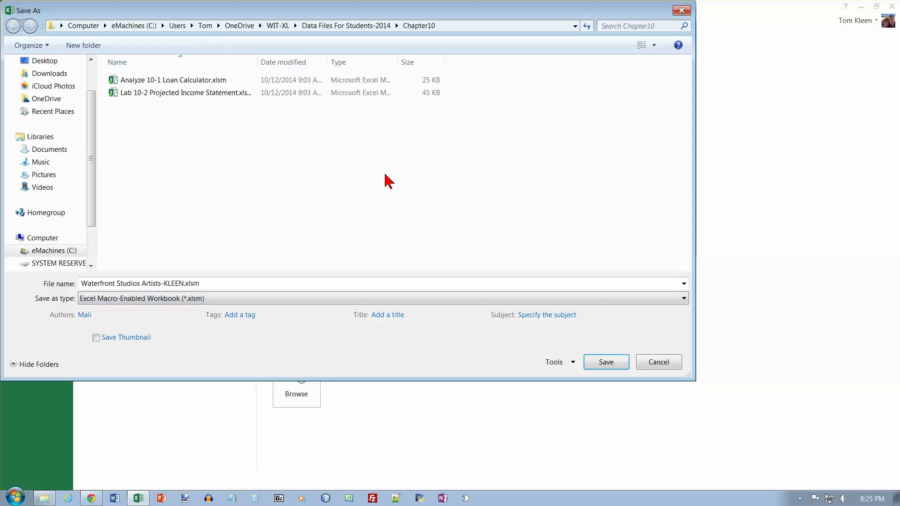
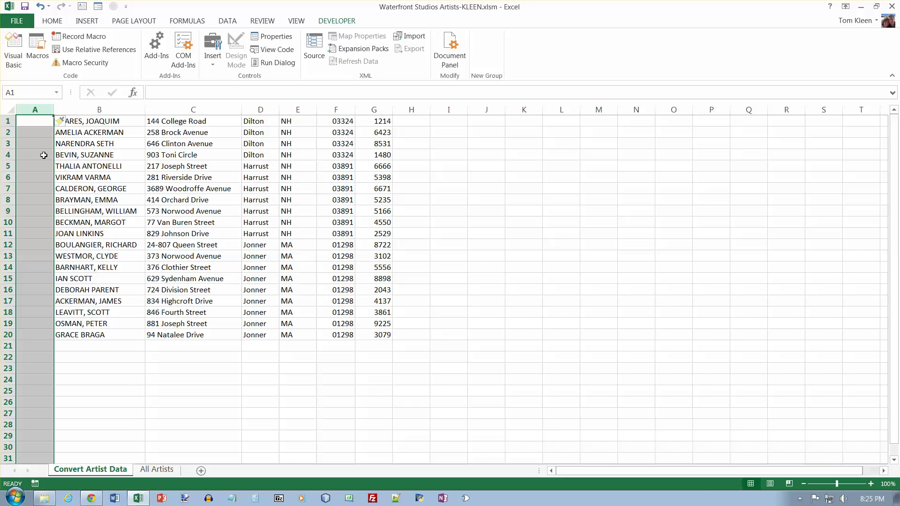
Widen column A to a width of 21.00 and select cell A1.
left_click_drag(54, 110, 109, 112)
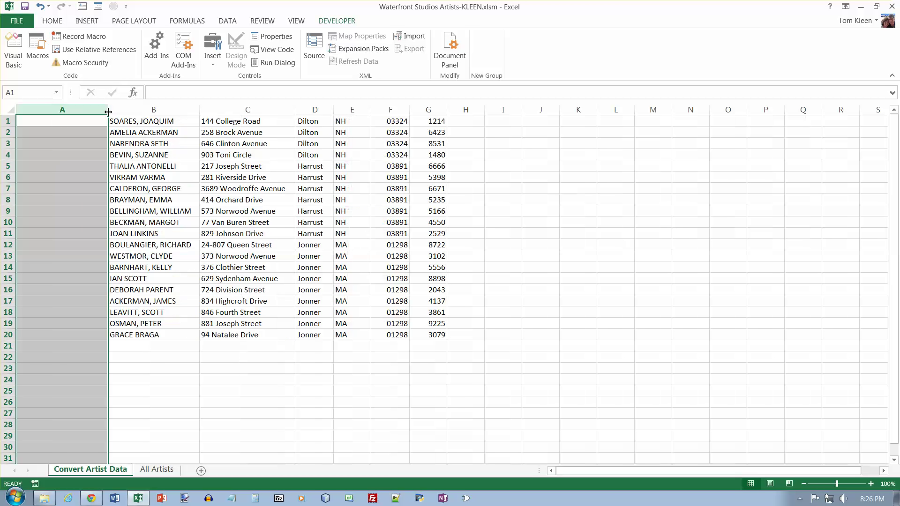
left_click(64, 122)
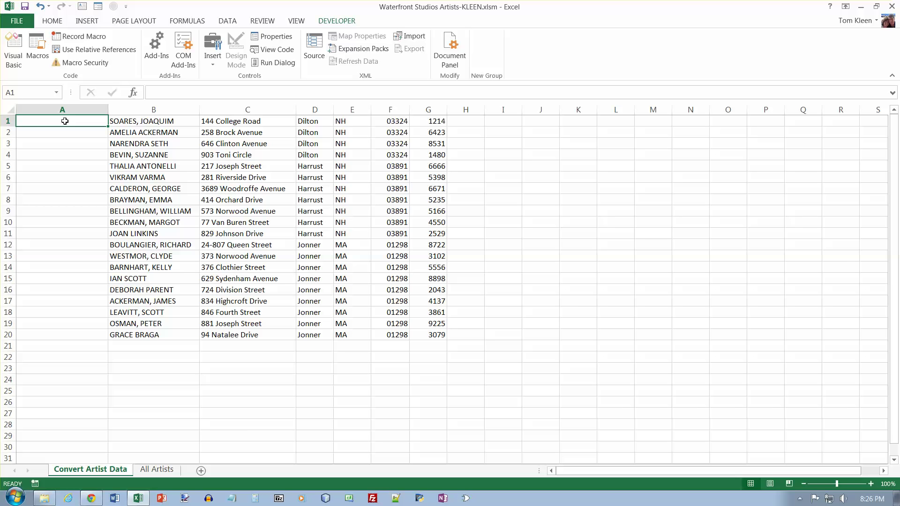
Enter the formula =PROPER(B1) in cell A1.
type("=proop")
key("BackSpace")
key("BackSpace")
key("BackSpace")
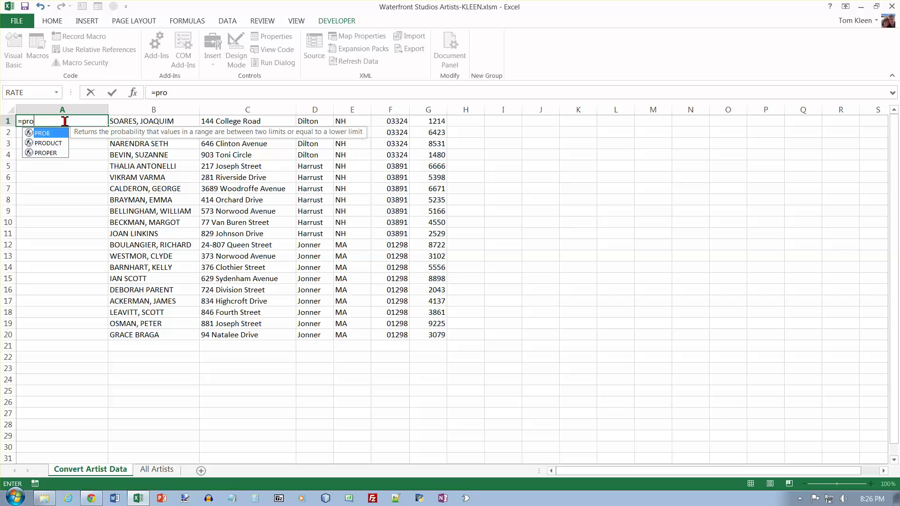
type("per(")
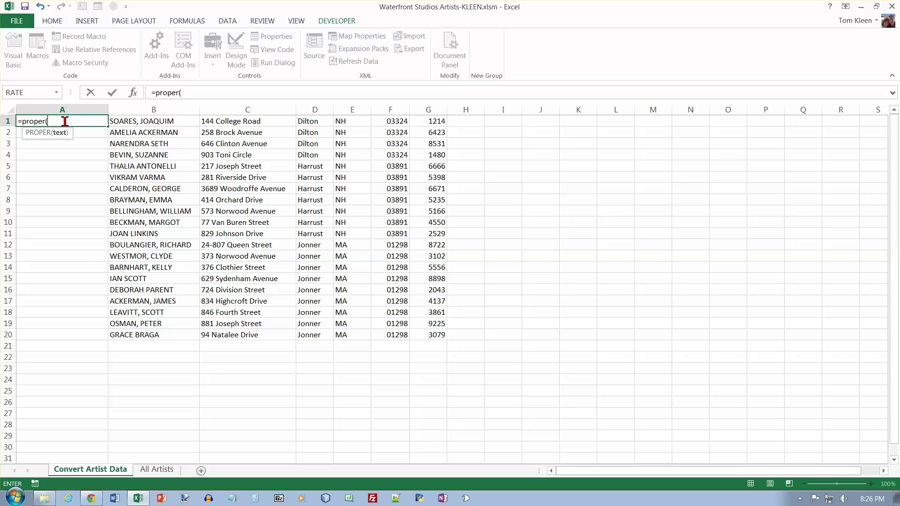
type("b1")
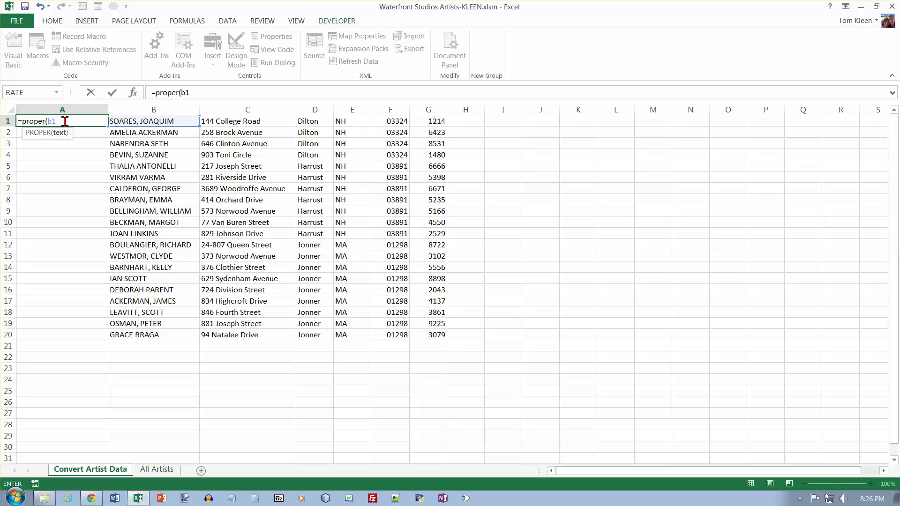
type(")")
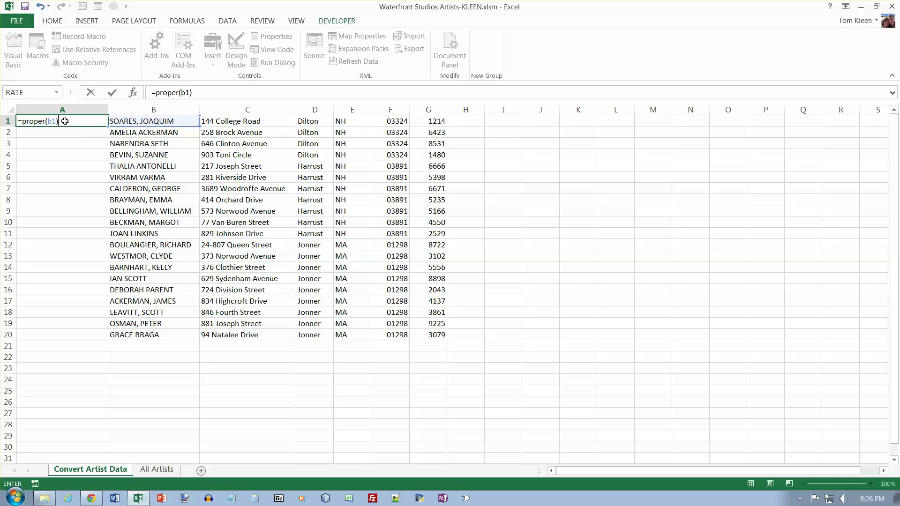
key("Return")
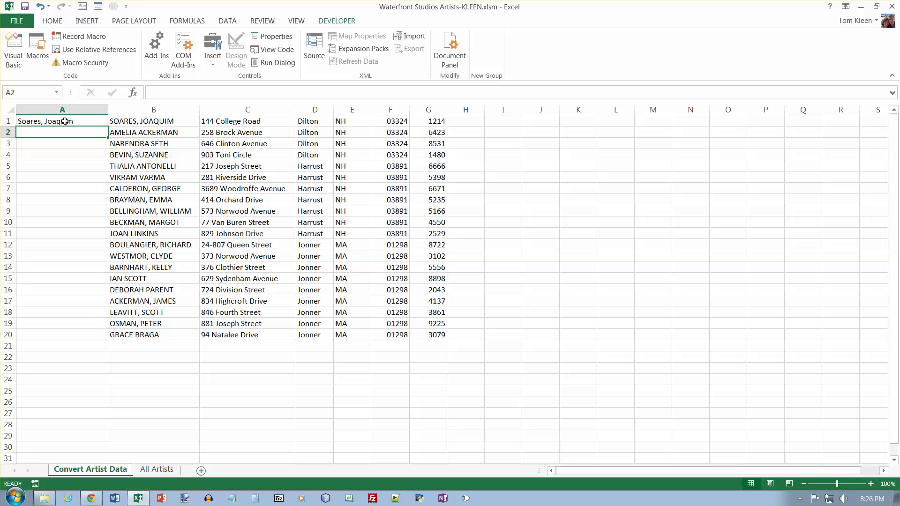
Fill the formula down to A20 and insert four blank columns at C through F.
left_click(37, 122)
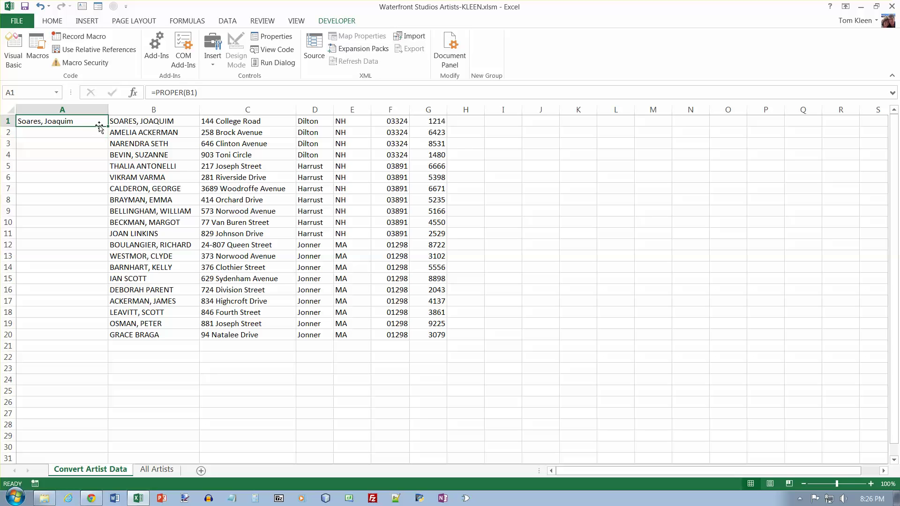
left_click_drag(107, 125, 107, 126)
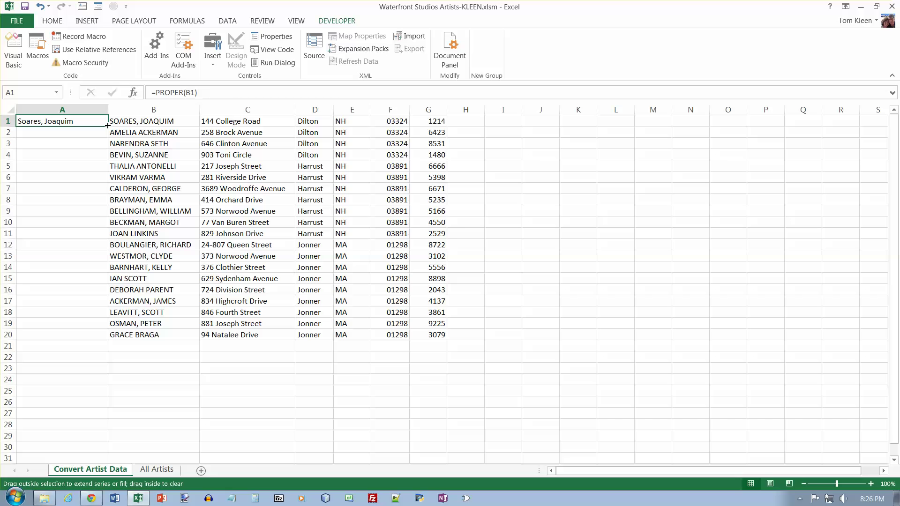
left_click_drag(108, 125, 107, 336)
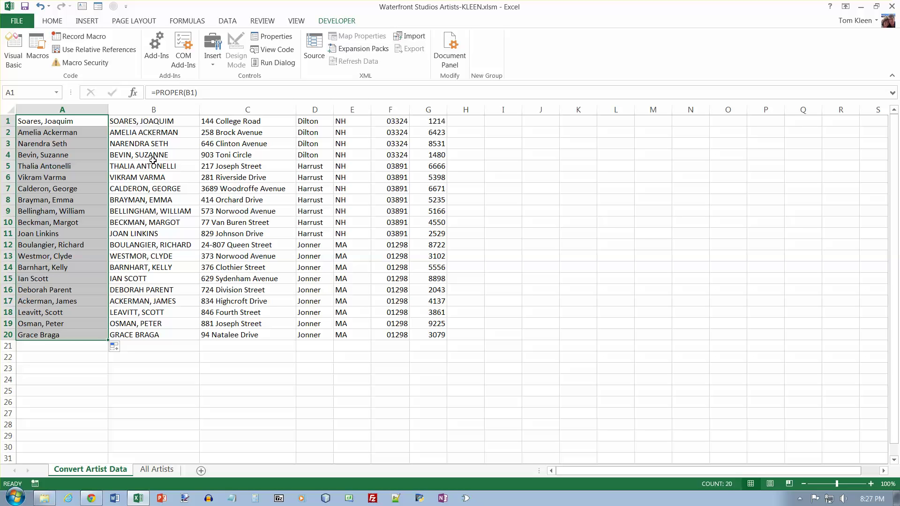
left_click_drag(234, 109, 388, 110)
key("ctrl+plus")
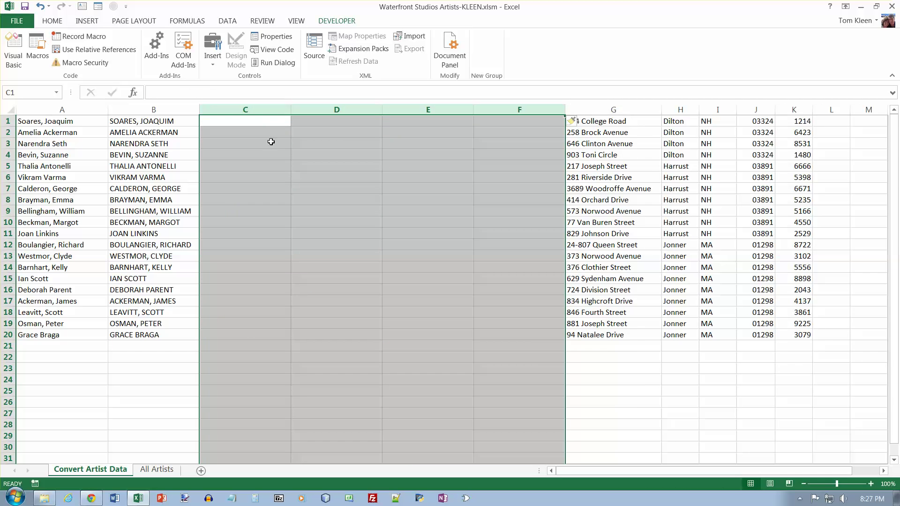
Switch on Use Relative References for macro recording and select cell A2.
left_click(257, 121)
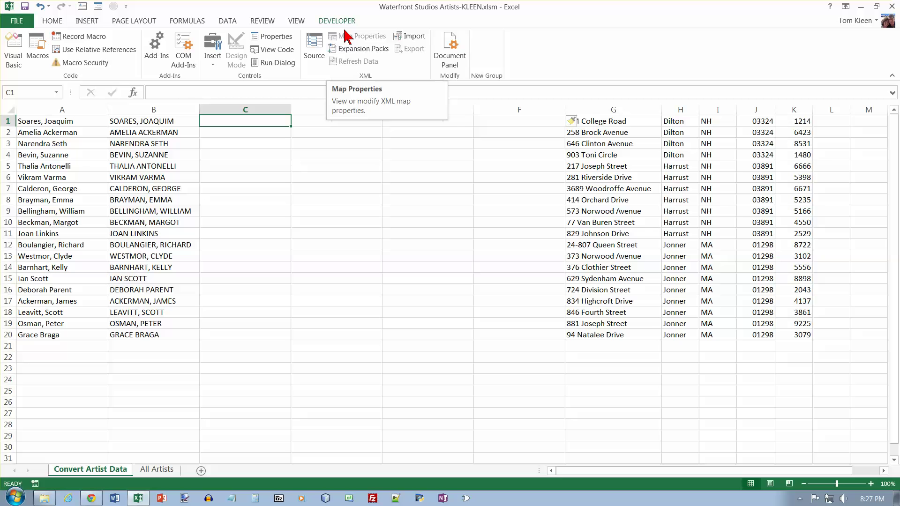
left_click(93, 49)
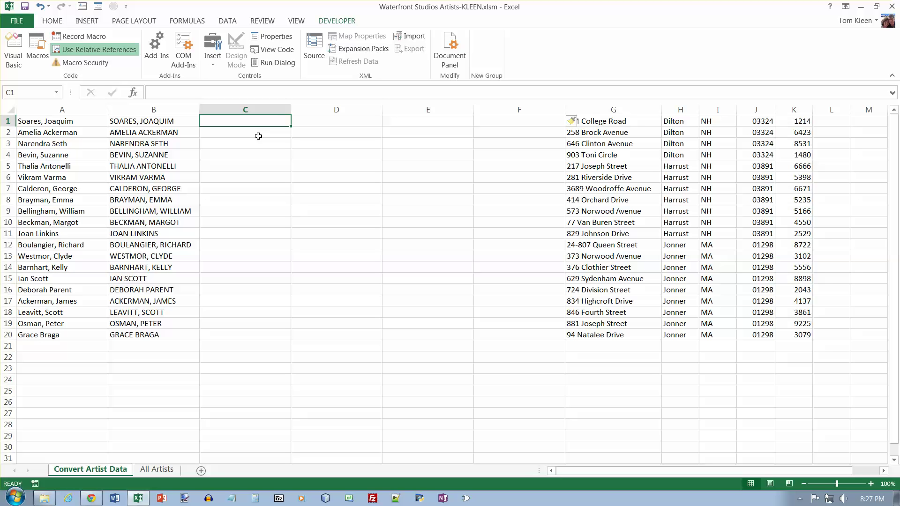
left_click(69, 133)
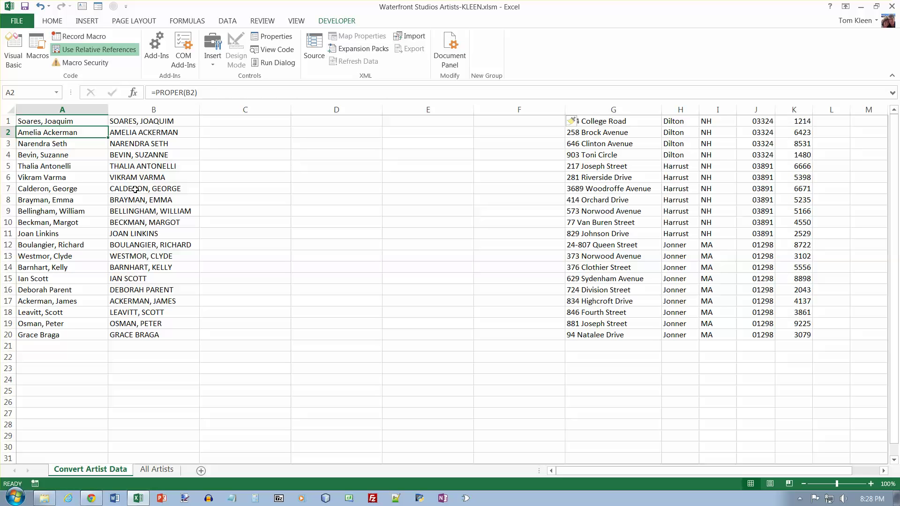
Record macro FirstName, shortcut Ctrl+f, described 'This macro formats names for entries with first name appearing.'.
left_click(84, 38)
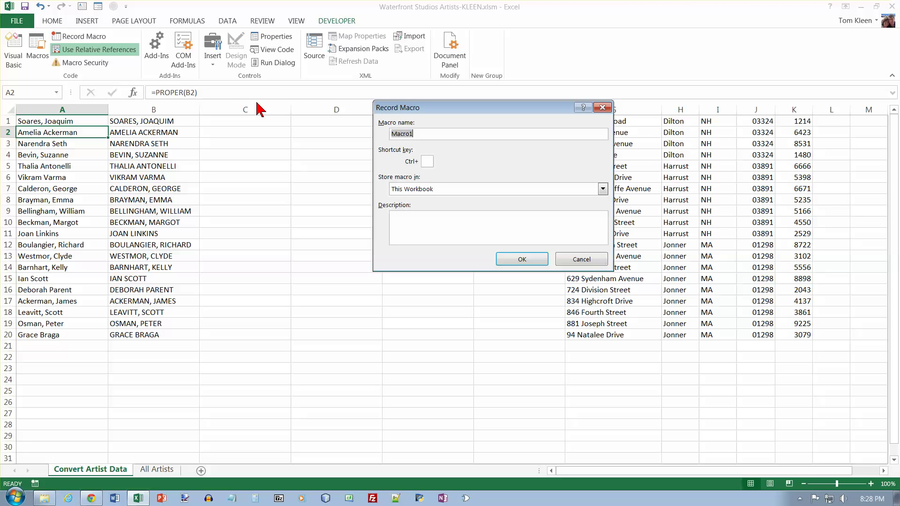
type("FirstName")
left_click(431, 162)
left_click(460, 217)
type("This macro formats names f")
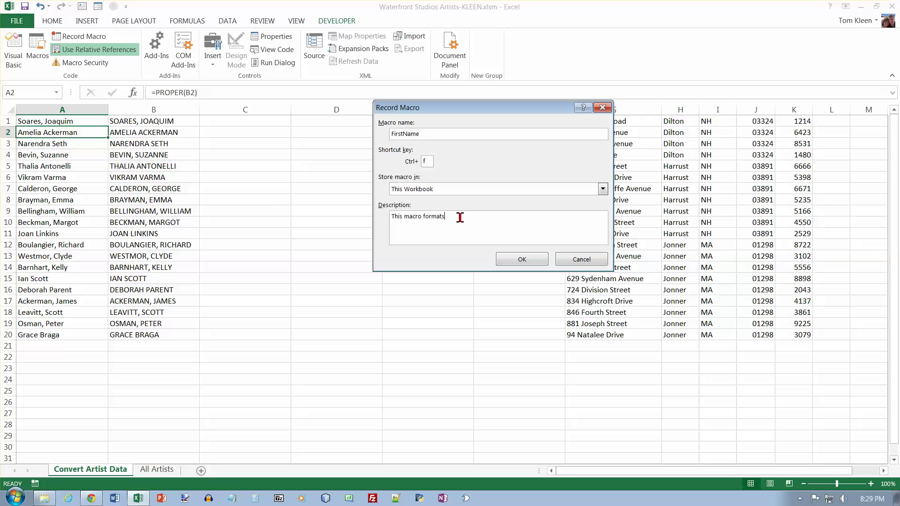
type("or entries with first name appearing")
type(".")
left_click(519, 259)
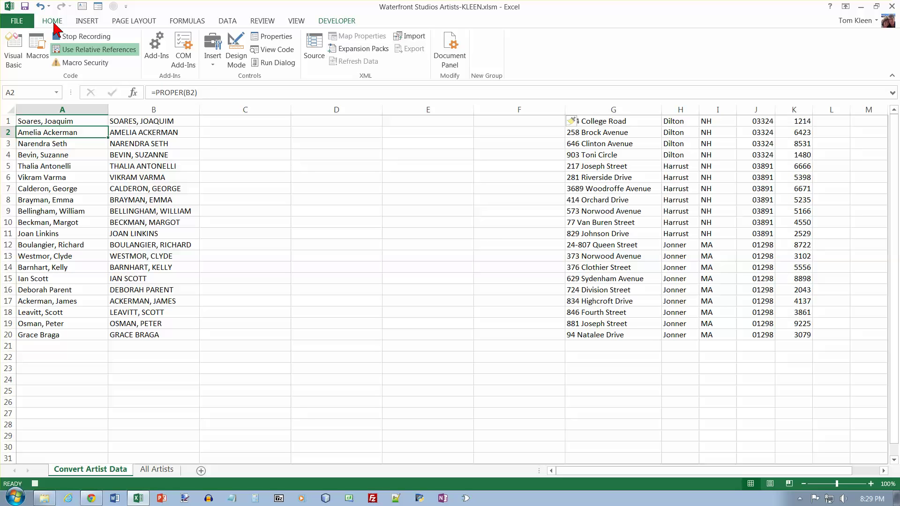
Enter =LEN(A2) in C2, returning the name length 15.
left_click(53, 21)
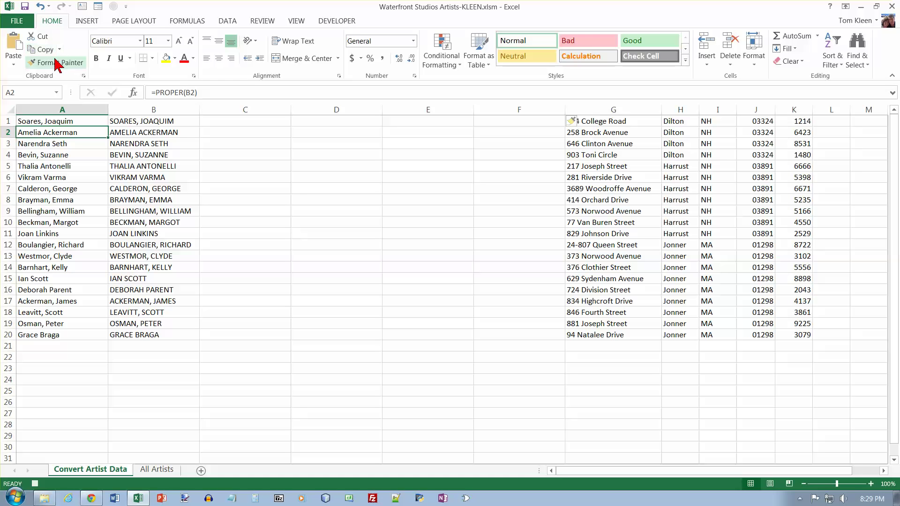
key("Right")
key("Right")
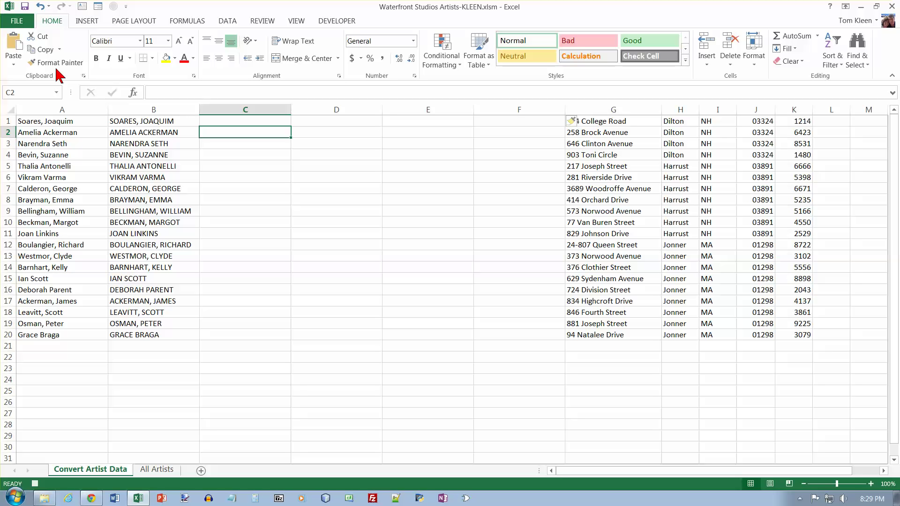
type("=")
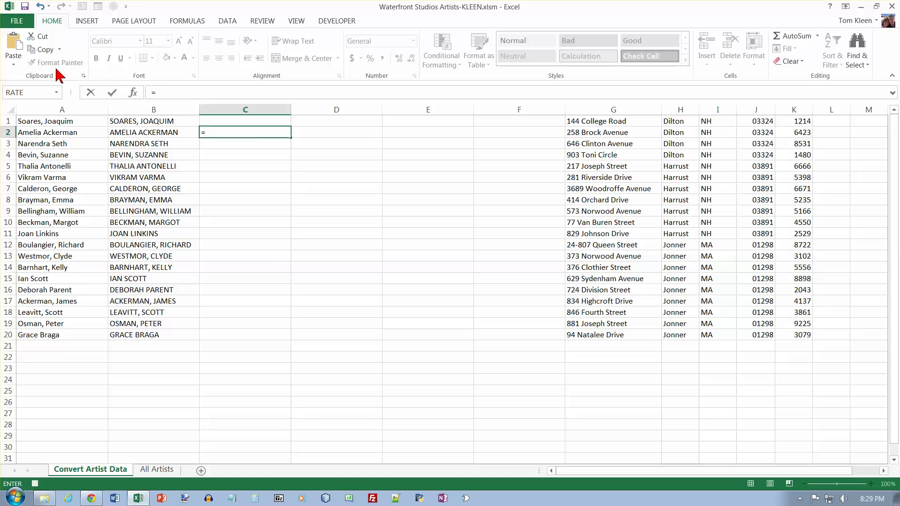
type("len(")
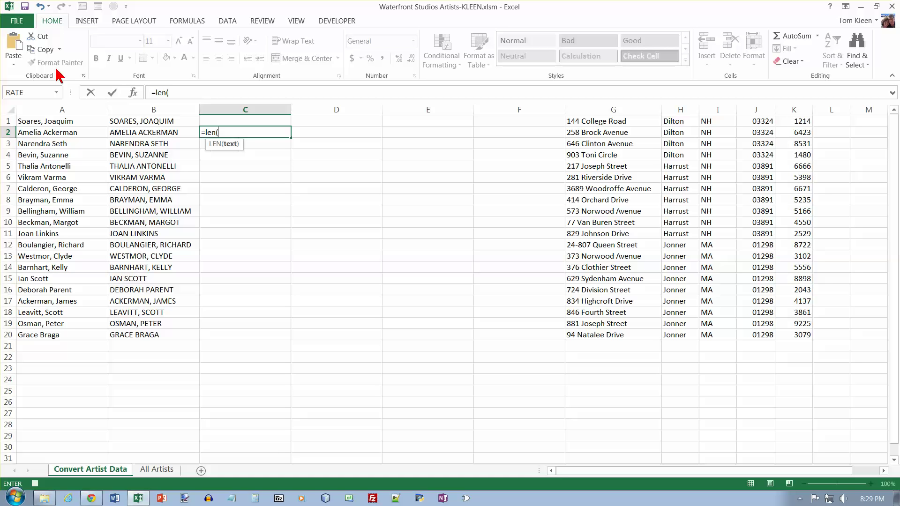
left_click(56, 132)
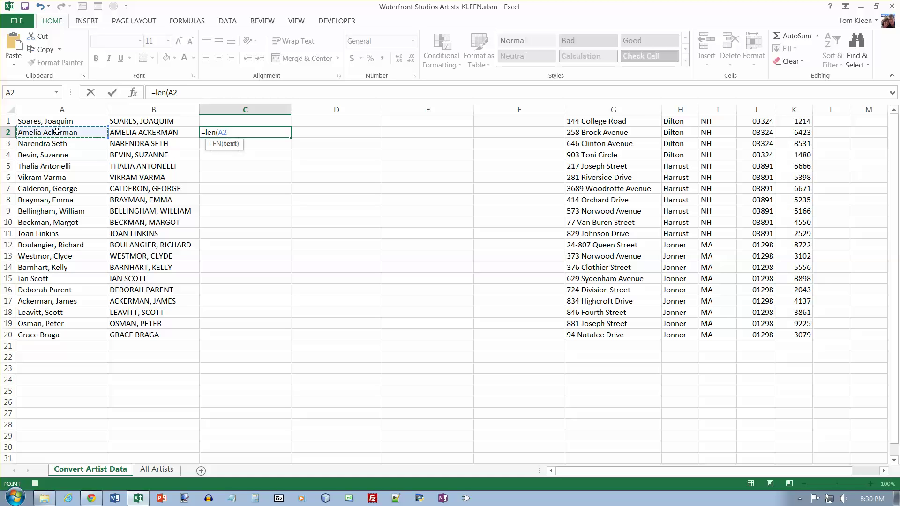
type(")")
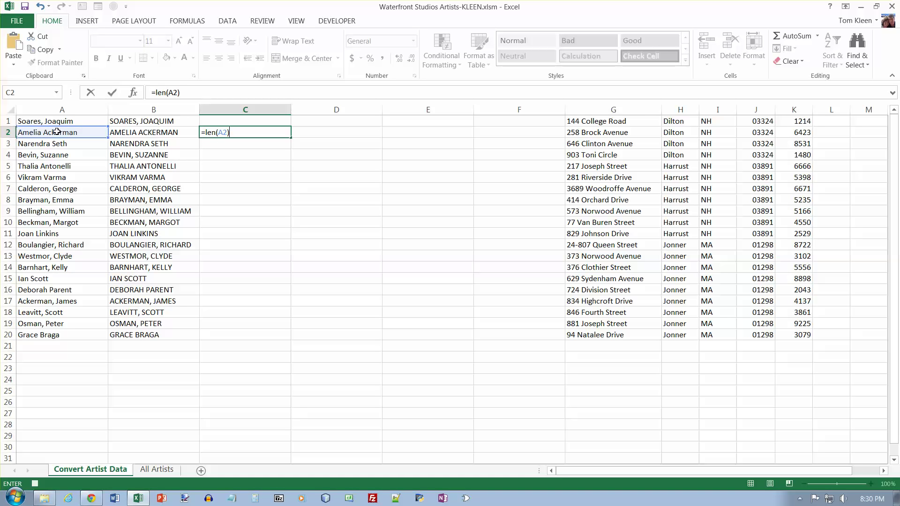
key("Tab")
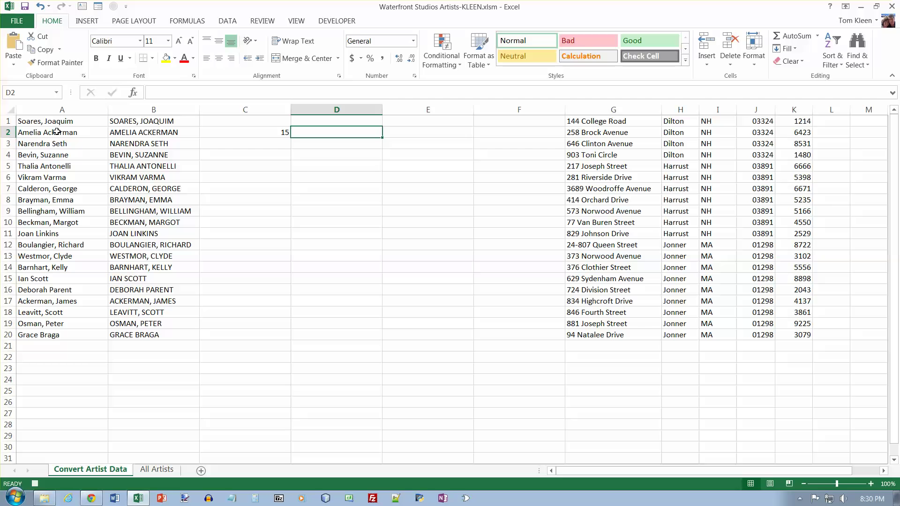
Enter =SEARCH(" ",A2) in D2 to find the space at position 7.
type("=")
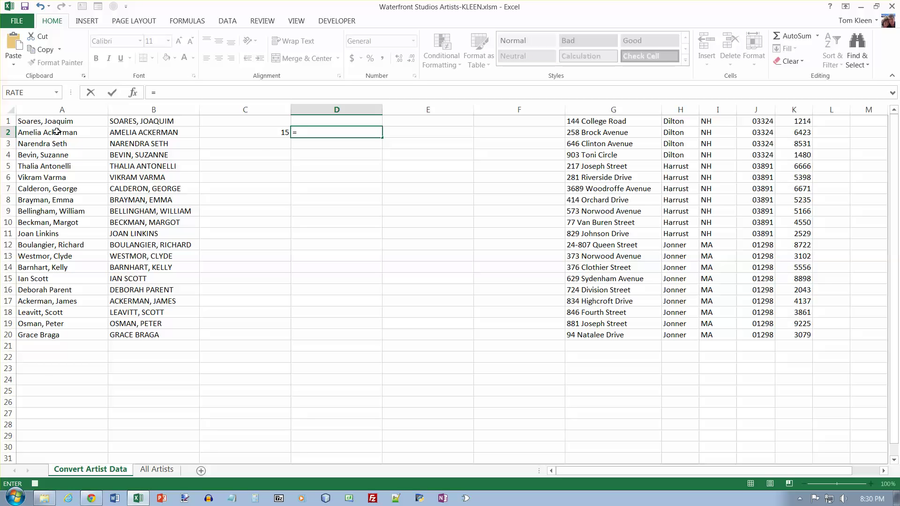
type("search")
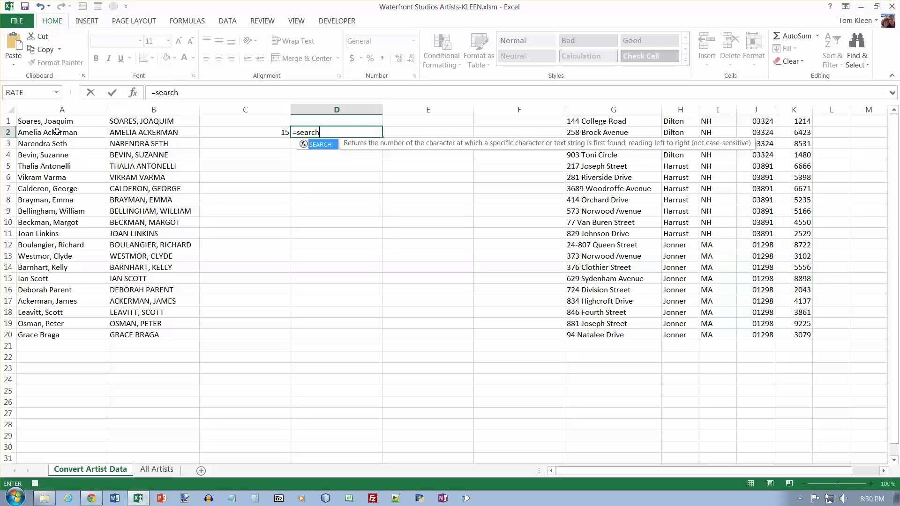
type("(")
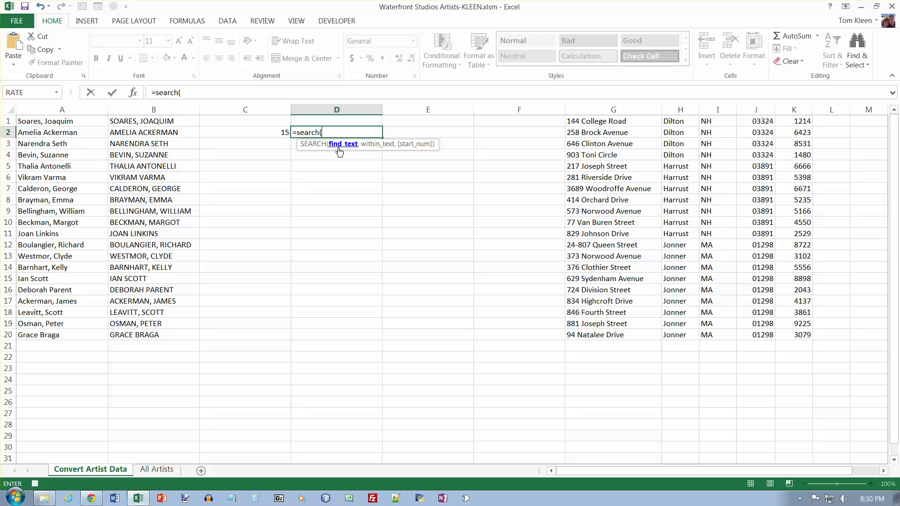
left_click(329, 134)
type("\"")
type(",")
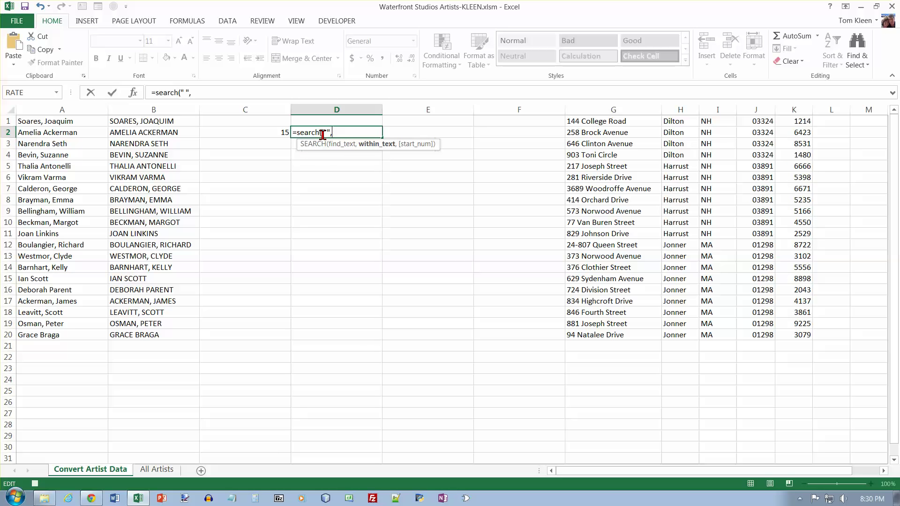
left_click(59, 134)
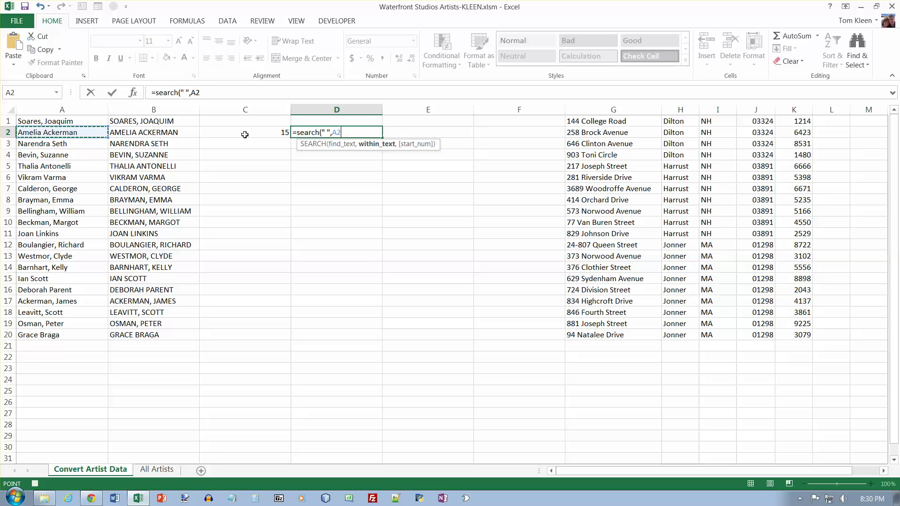
type(")")
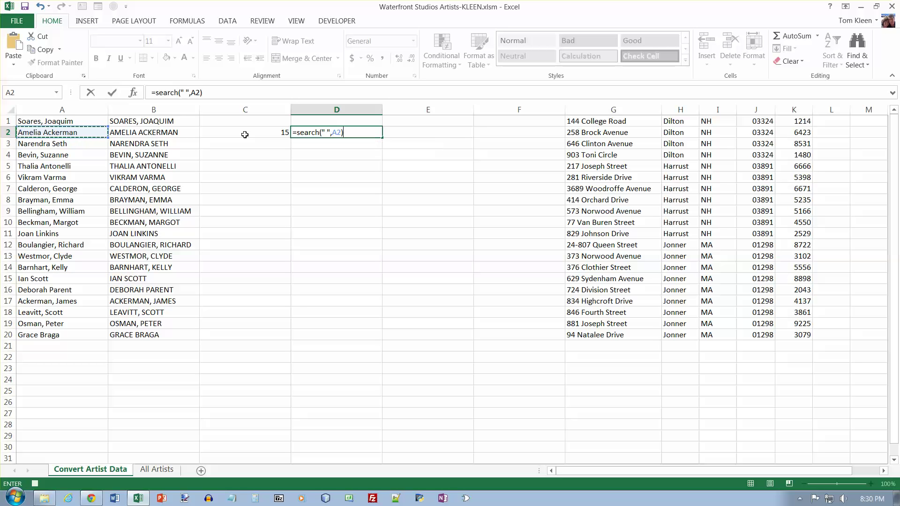
key("ctrl+Return")
key("Right")
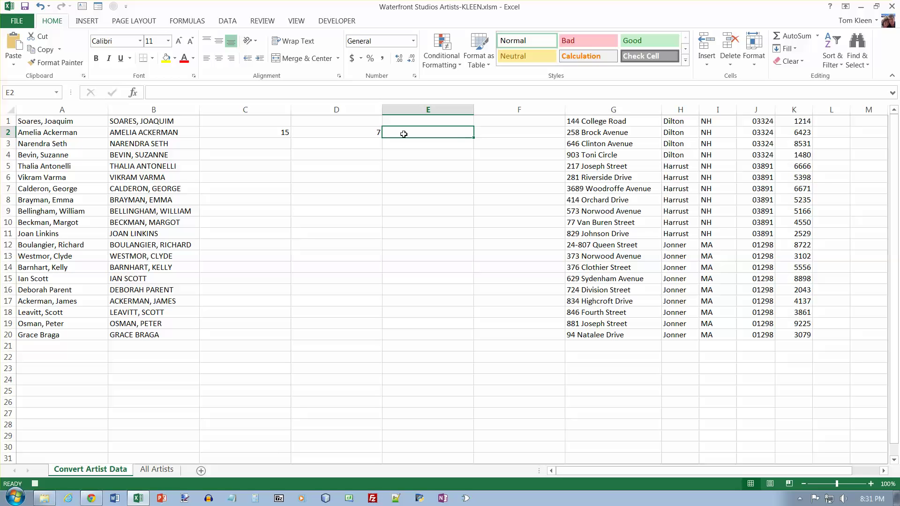
type("=right")
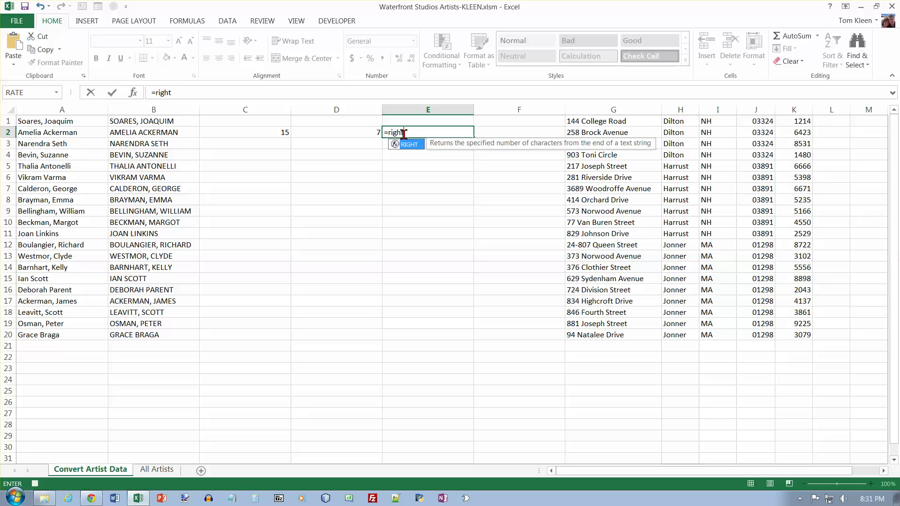
type("(")
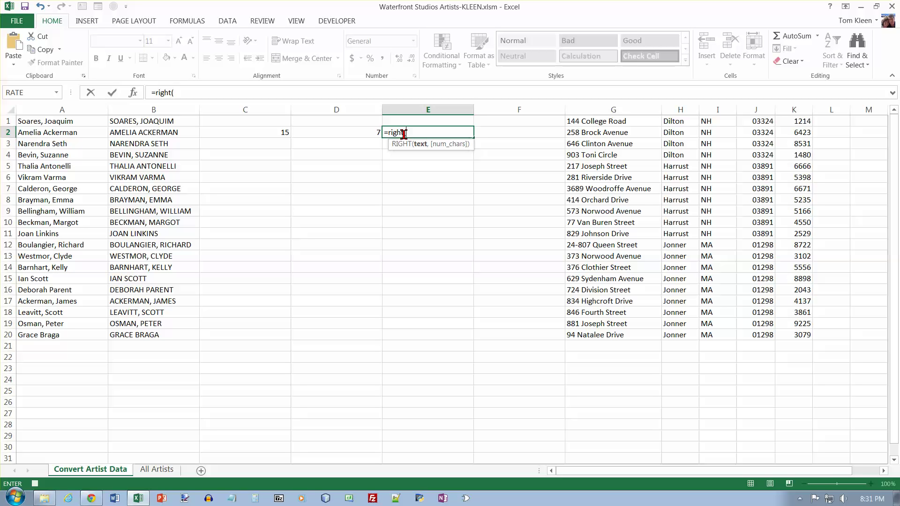
type("a2")
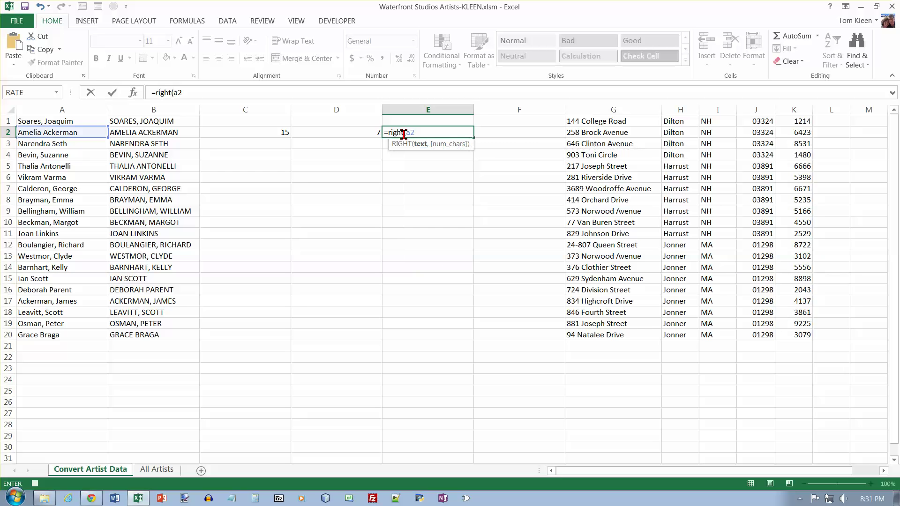
type(",c2-d2")
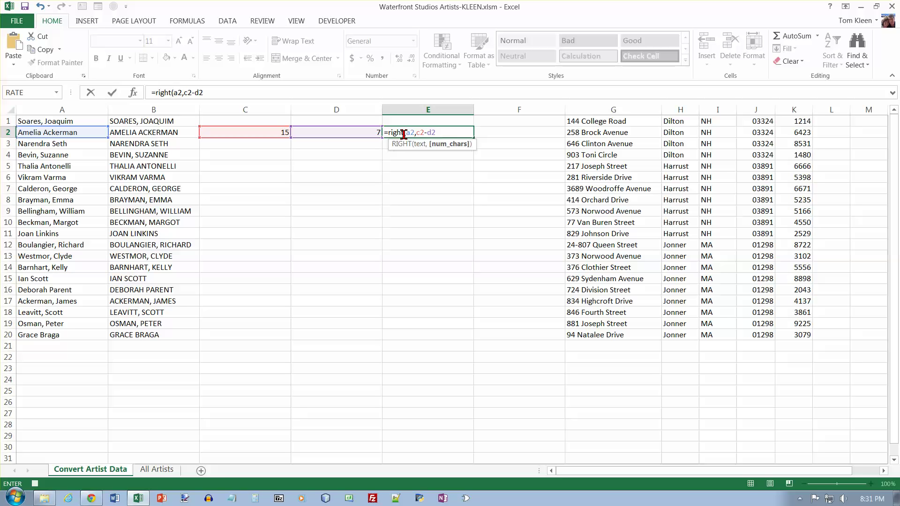
type(")")
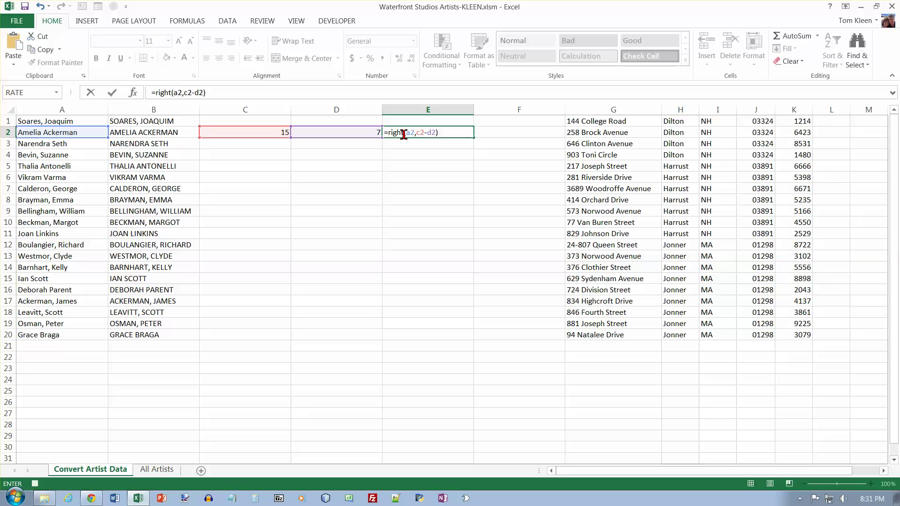
key("Tab")
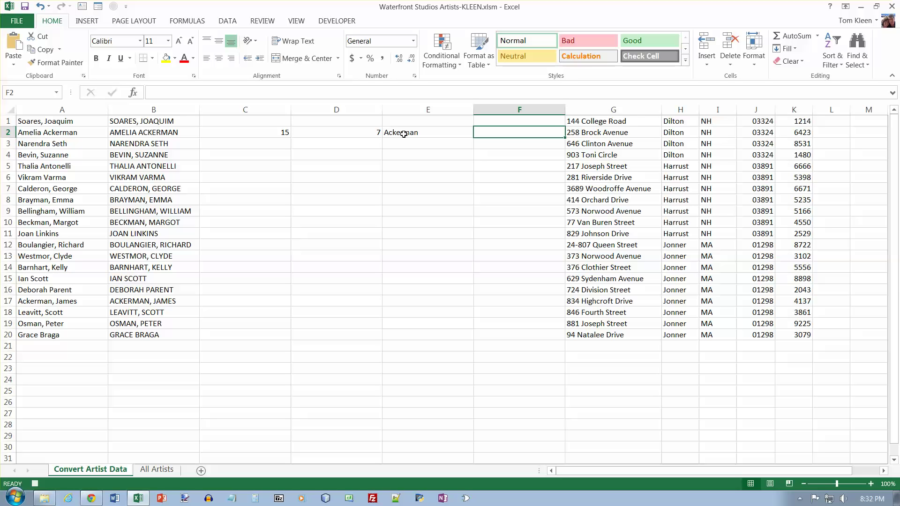
left_click(404, 134)
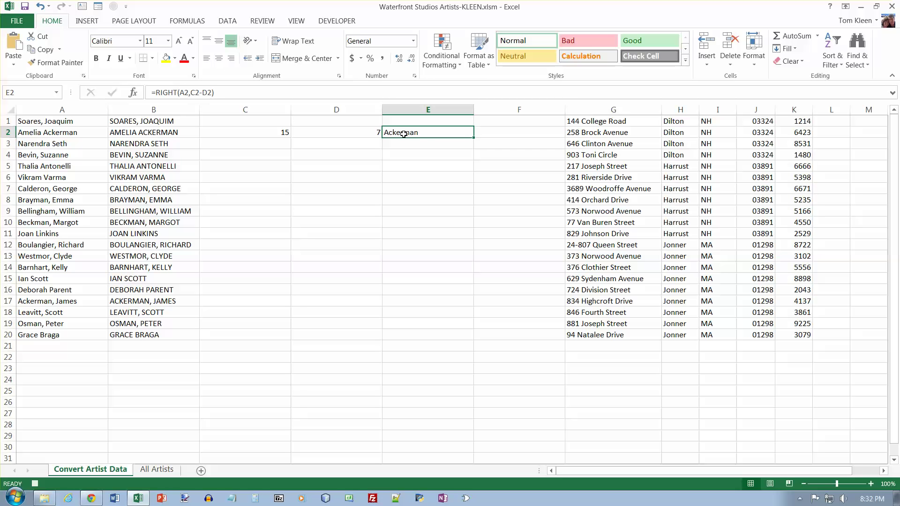
key("ctrl+c")
left_click(14, 66)
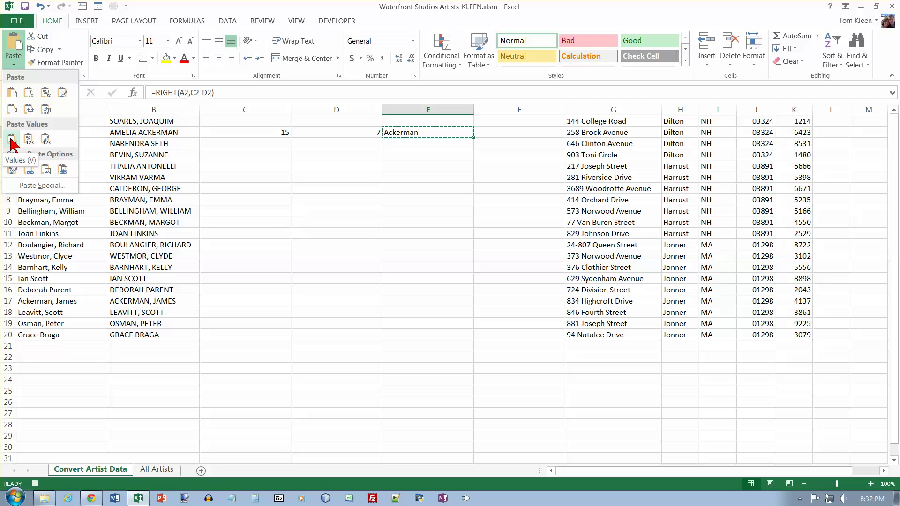
left_click(11, 139)
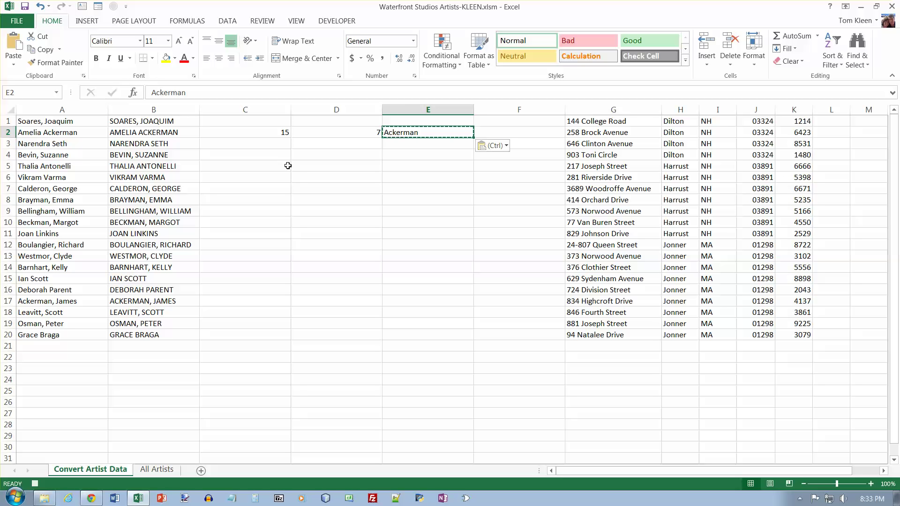
key("Right")
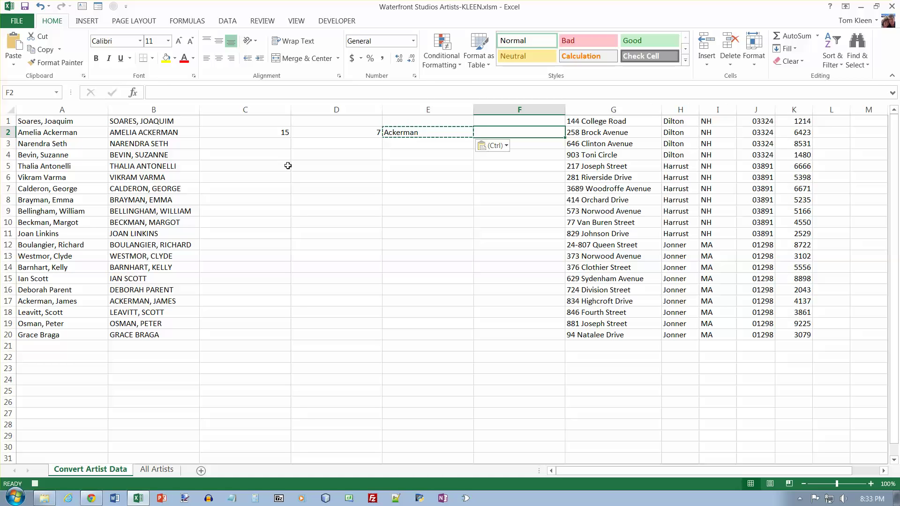
type("=left(")
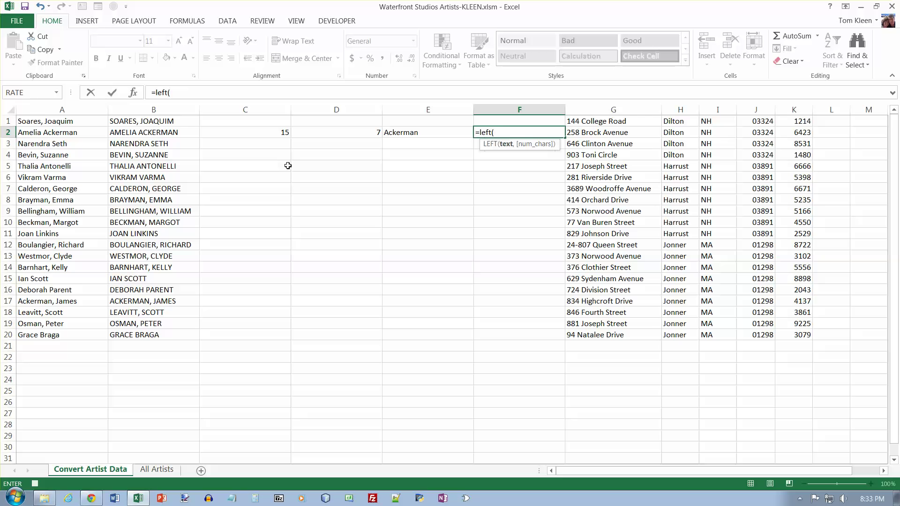
type("a")
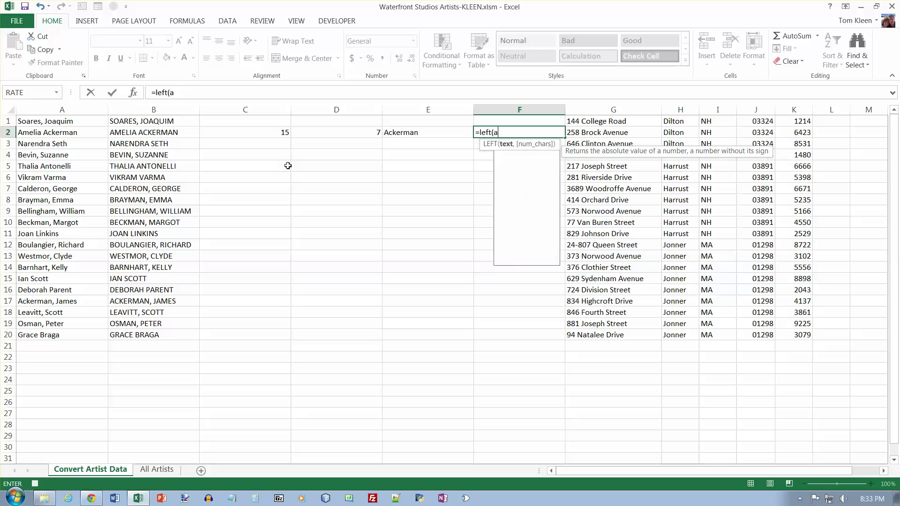
type("2,")
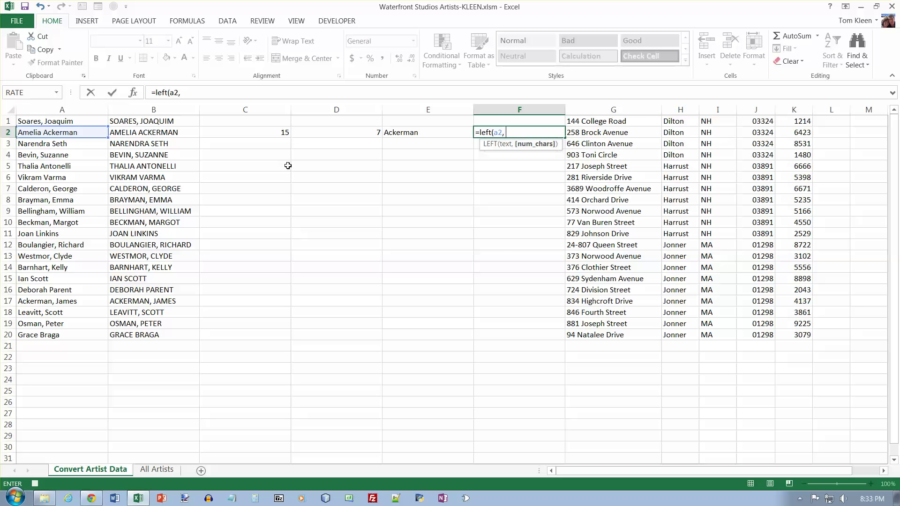
type(" d2-1")
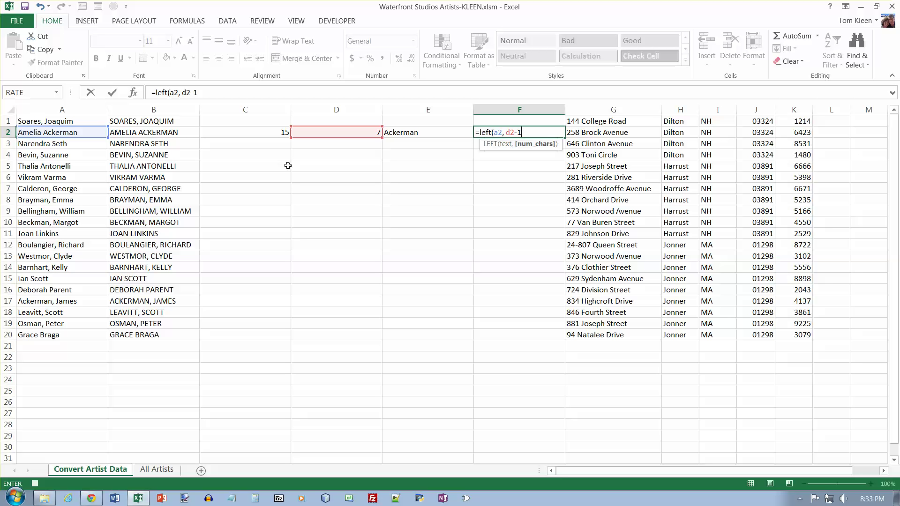
type(")")
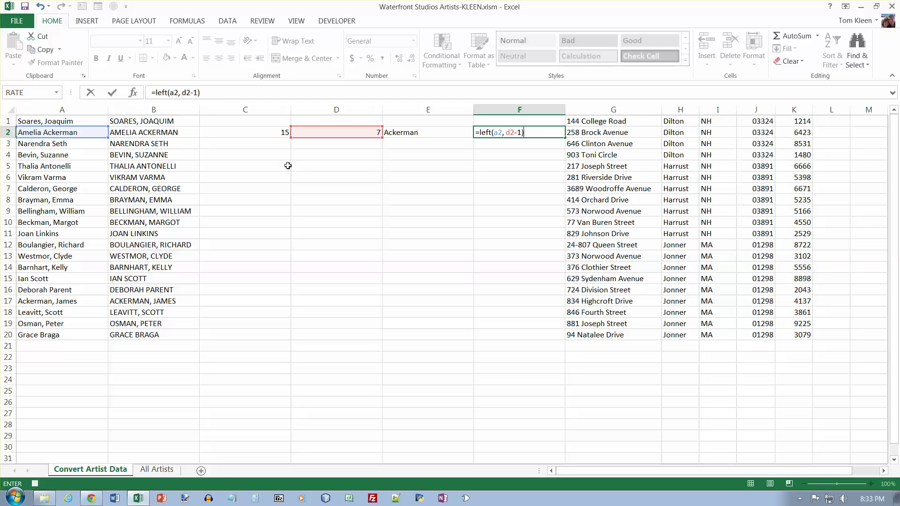
key("Tab")
key("Left")
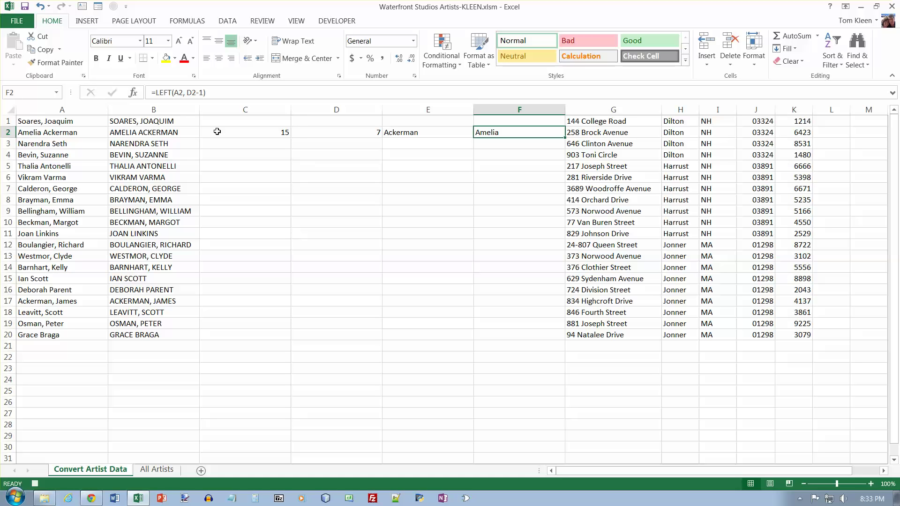
left_click(48, 51)
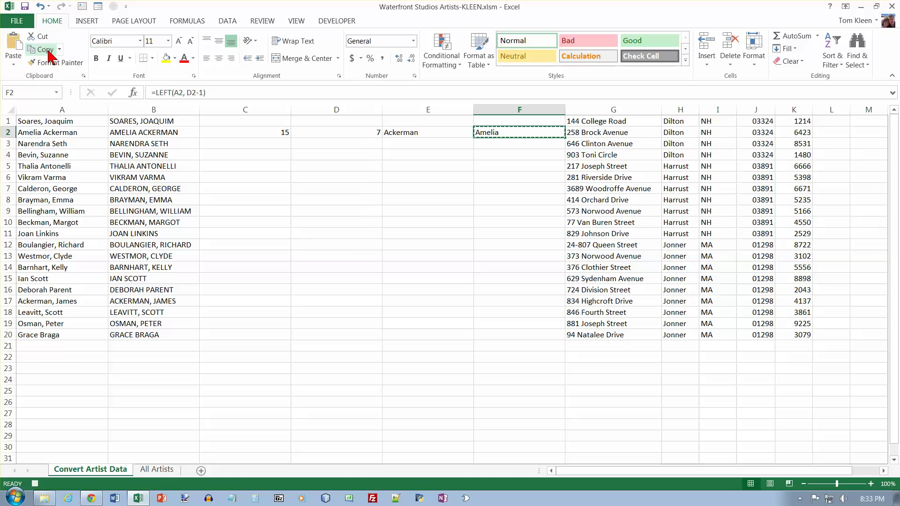
left_click(14, 65)
left_click(13, 67)
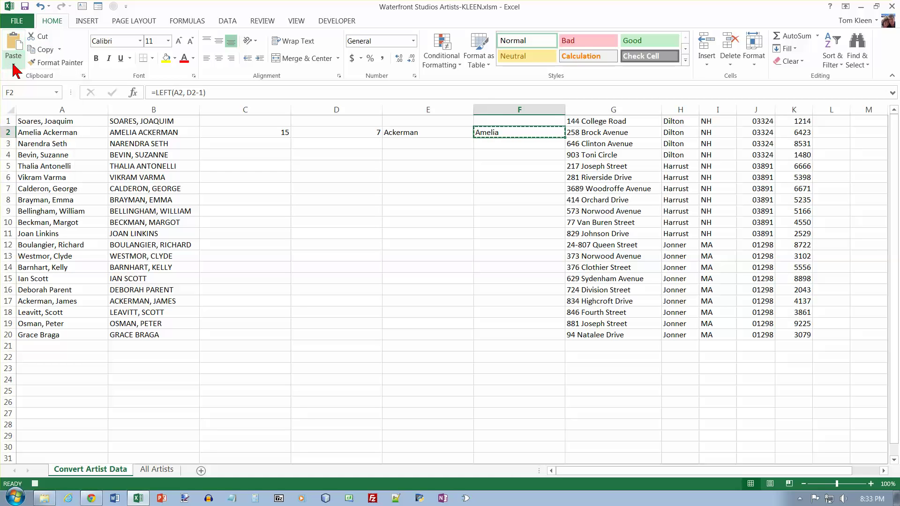
left_click(13, 64)
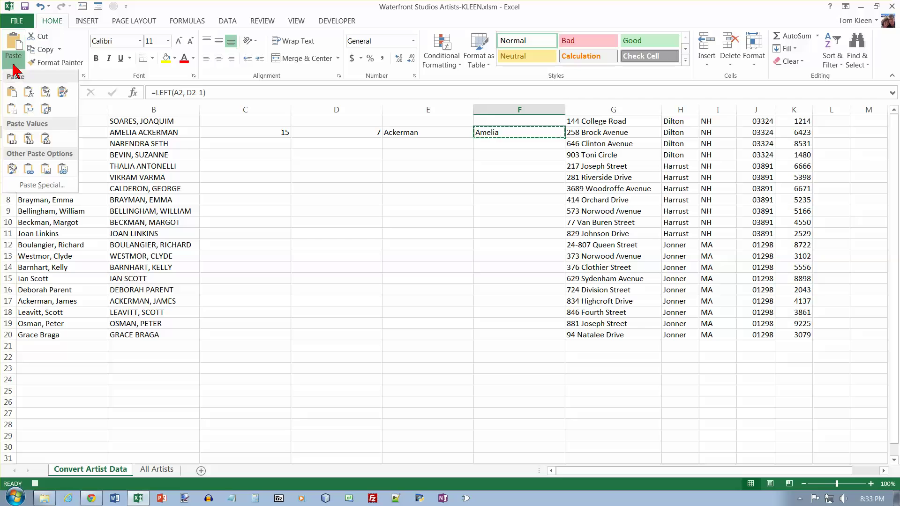
left_click(10, 139)
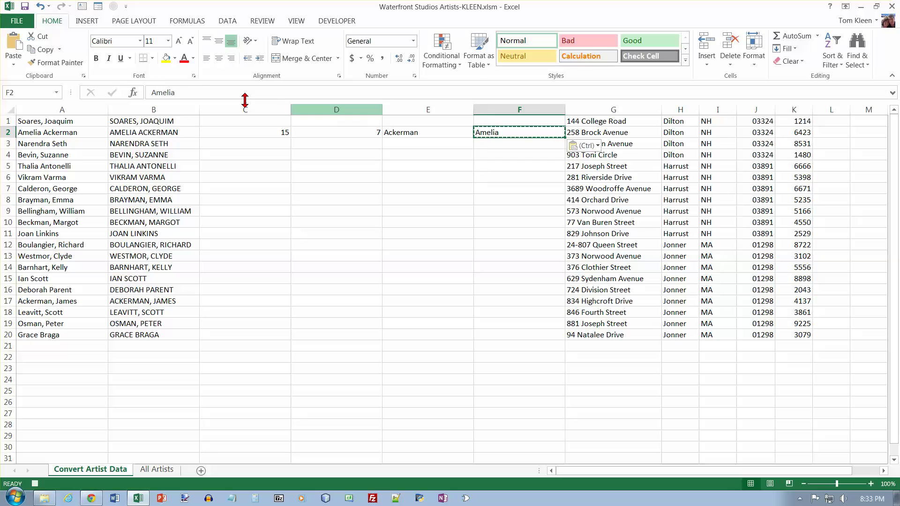
left_click(405, 133)
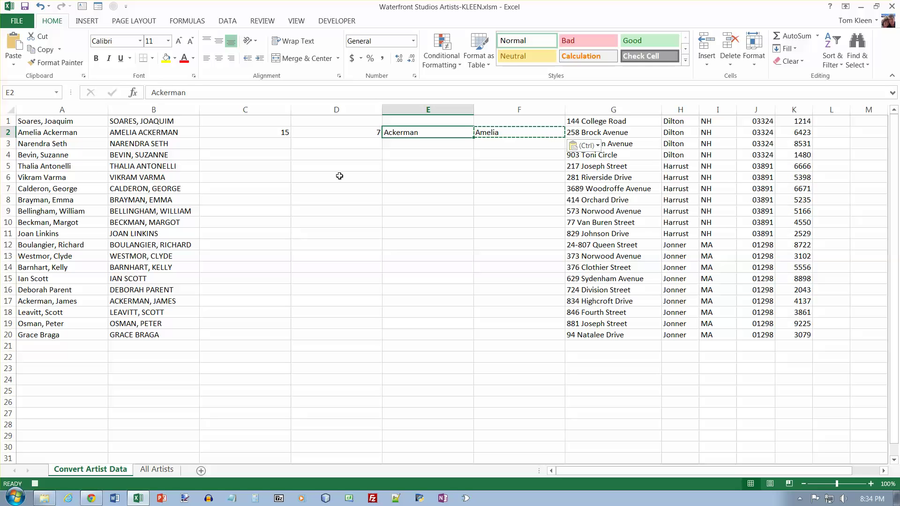
key("Home")
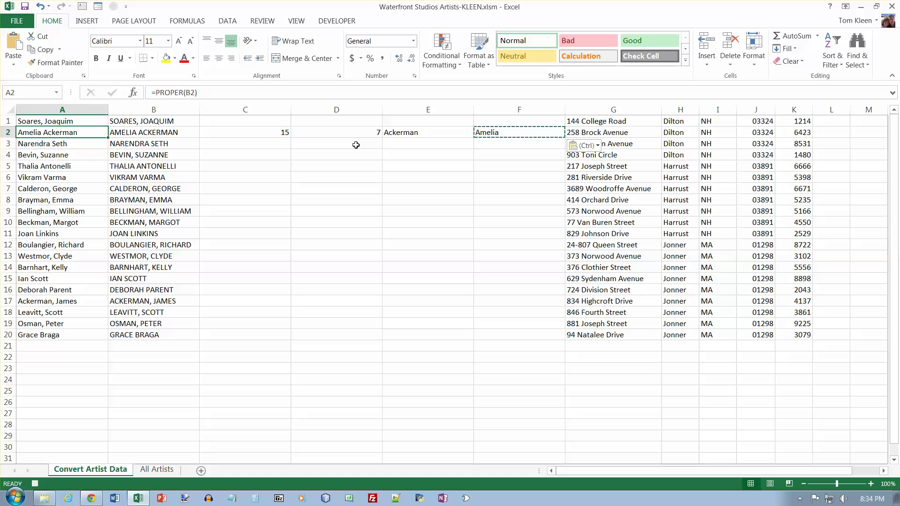
Clear the pending copy of F2 and stop recording the FirstName macro.
key("Escape")
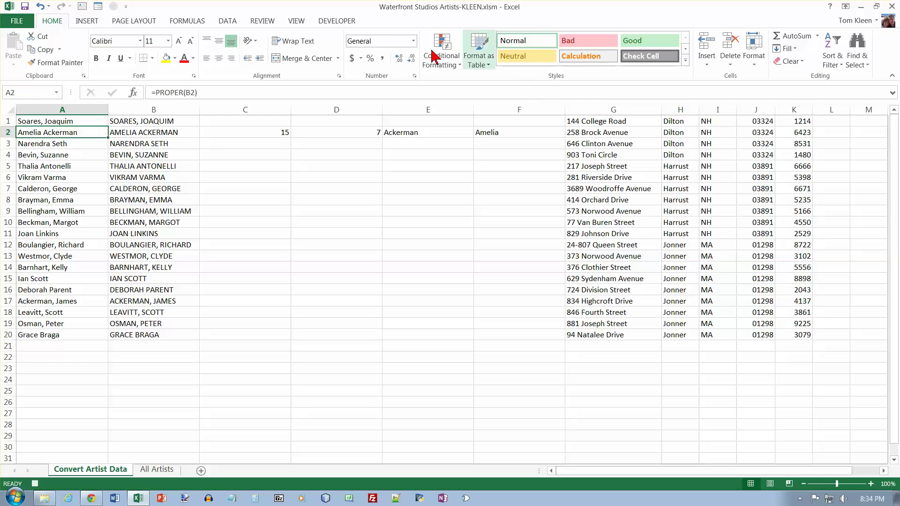
left_click(338, 22)
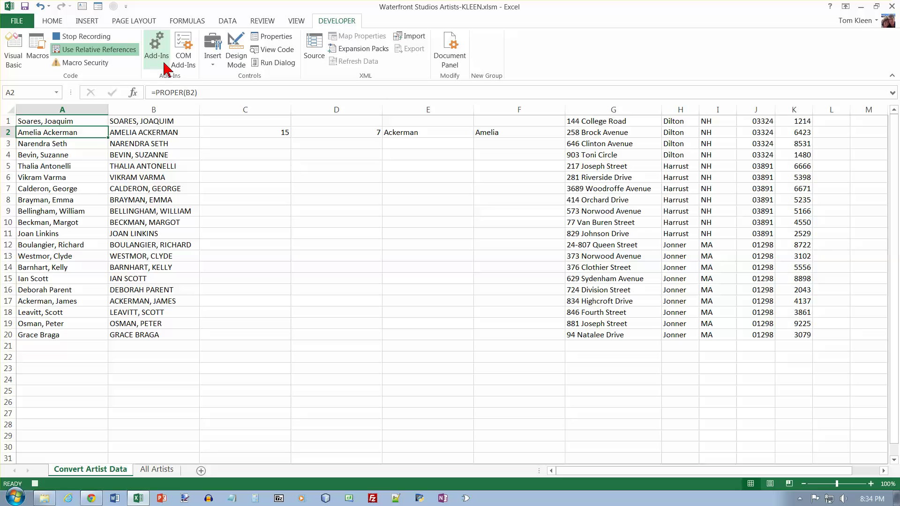
left_click(95, 39)
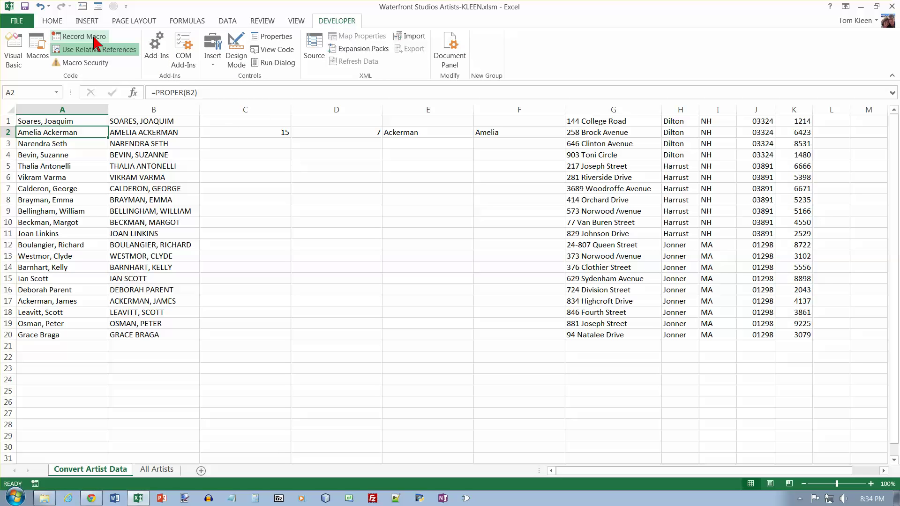